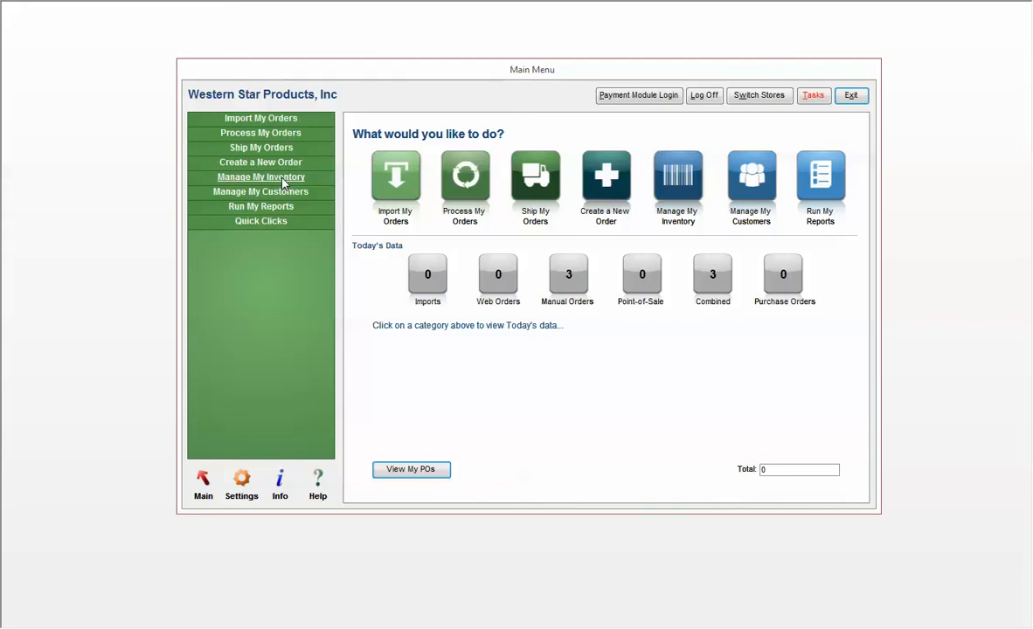
Start a new purchase order, try the SKU and supplier choices for automatic creation, and close the purchase order form.
click(282, 181)
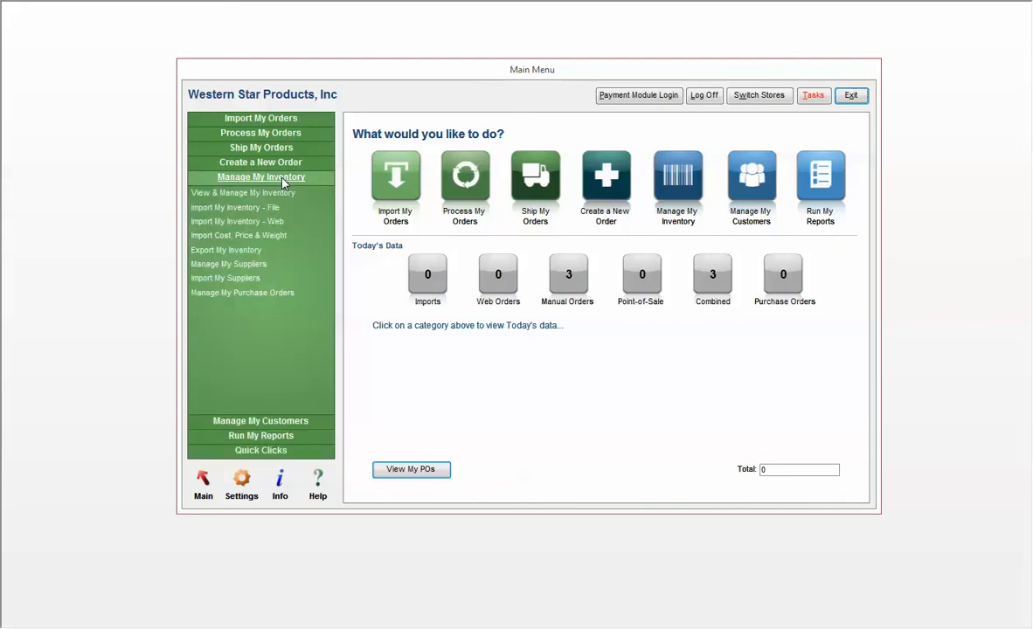
click(269, 293)
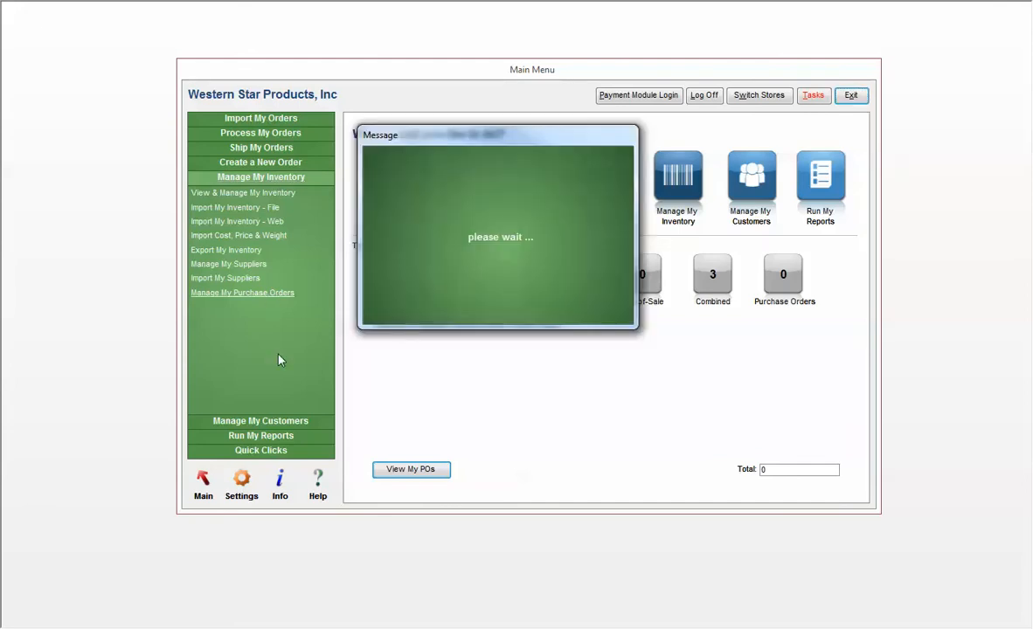
click(483, 253)
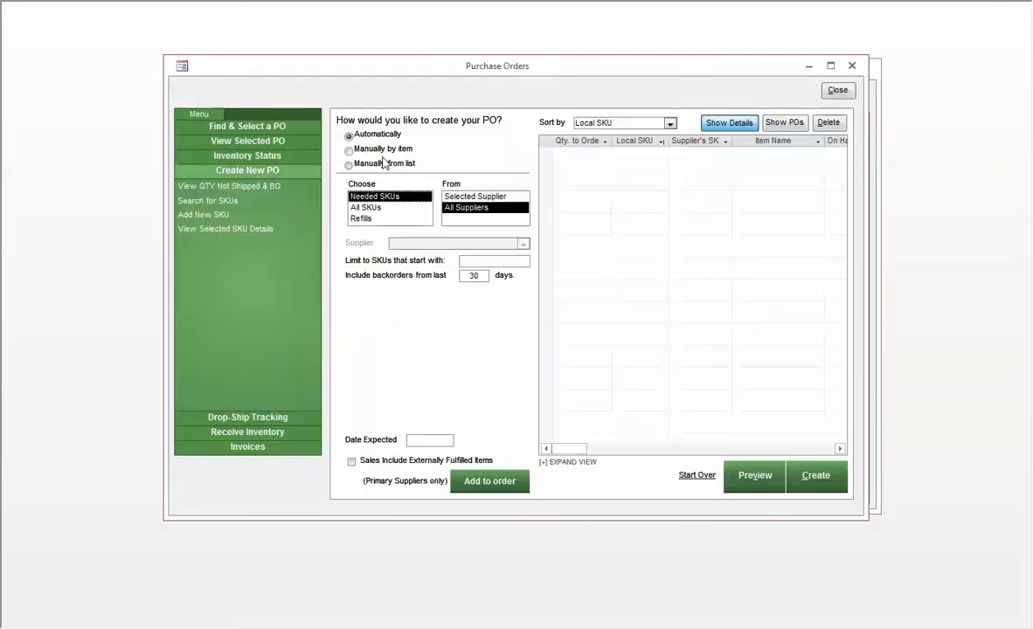
click(374, 205)
click(375, 198)
click(447, 196)
click(447, 208)
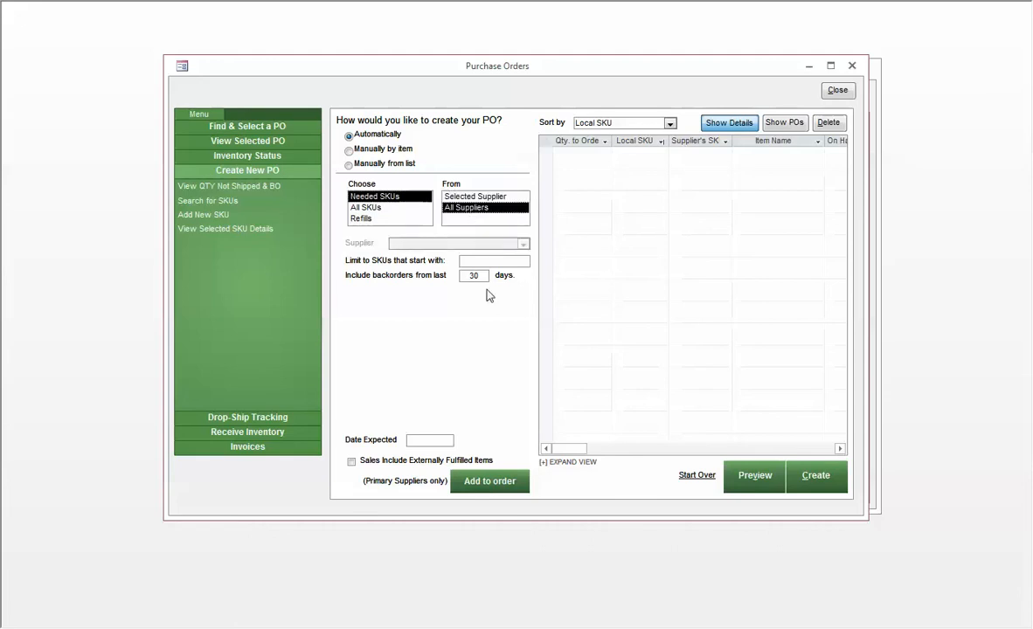
click(837, 91)
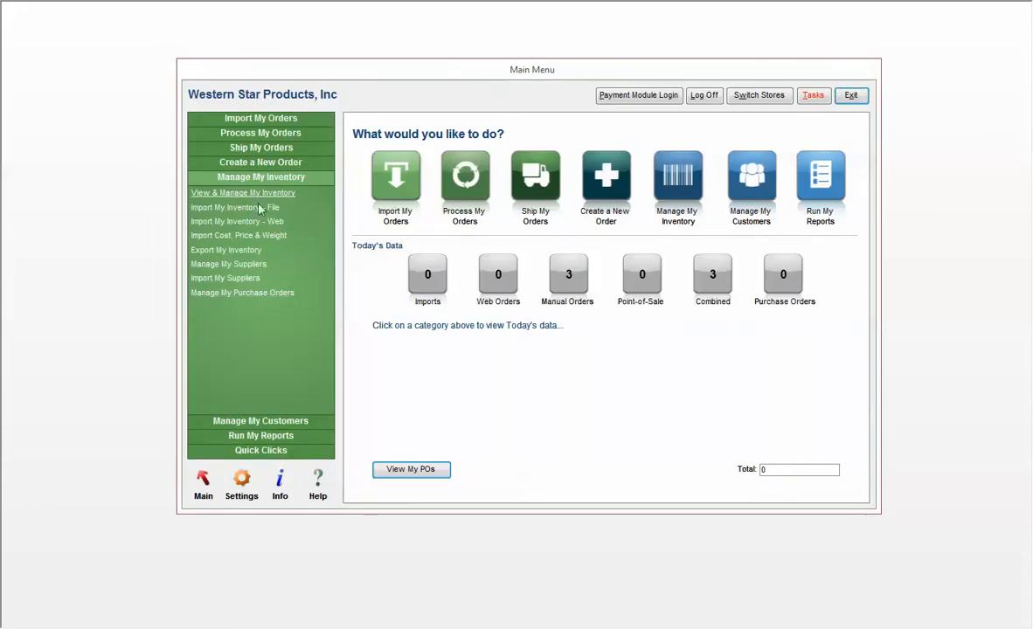
Check the reorder point and reorder quantity on the AVX-100 Stereo Receiver's inventory record, closing the inventory when finished.
click(238, 189)
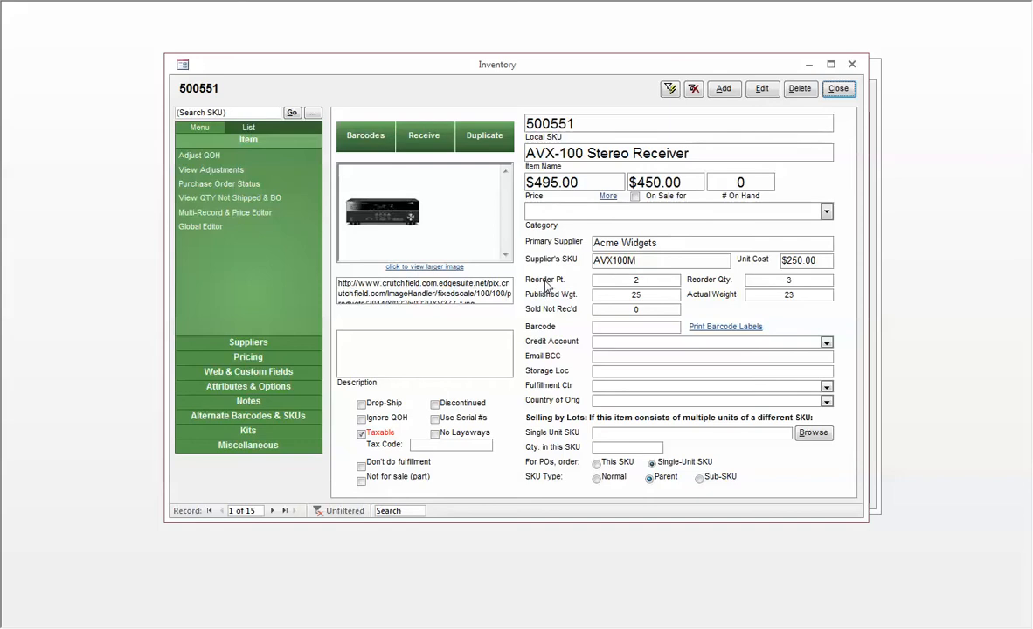
drag(618, 281, 664, 280)
drag(784, 280, 811, 280)
drag(781, 295, 800, 295)
click(802, 299)
click(838, 92)
Start a new automatic purchase order that chooses Refills from All Suppliers.
click(273, 293)
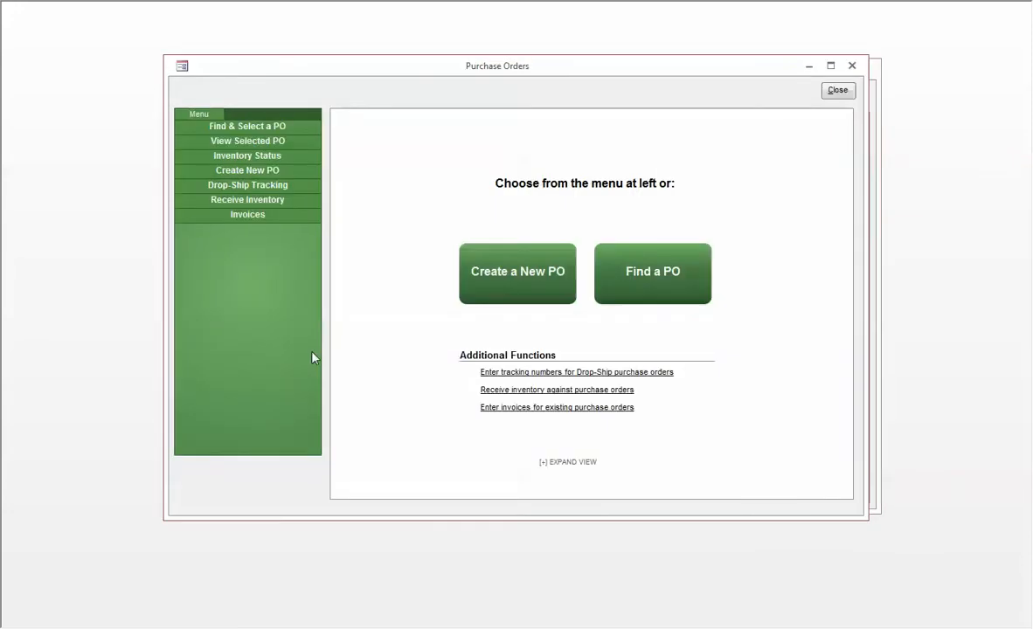
click(503, 288)
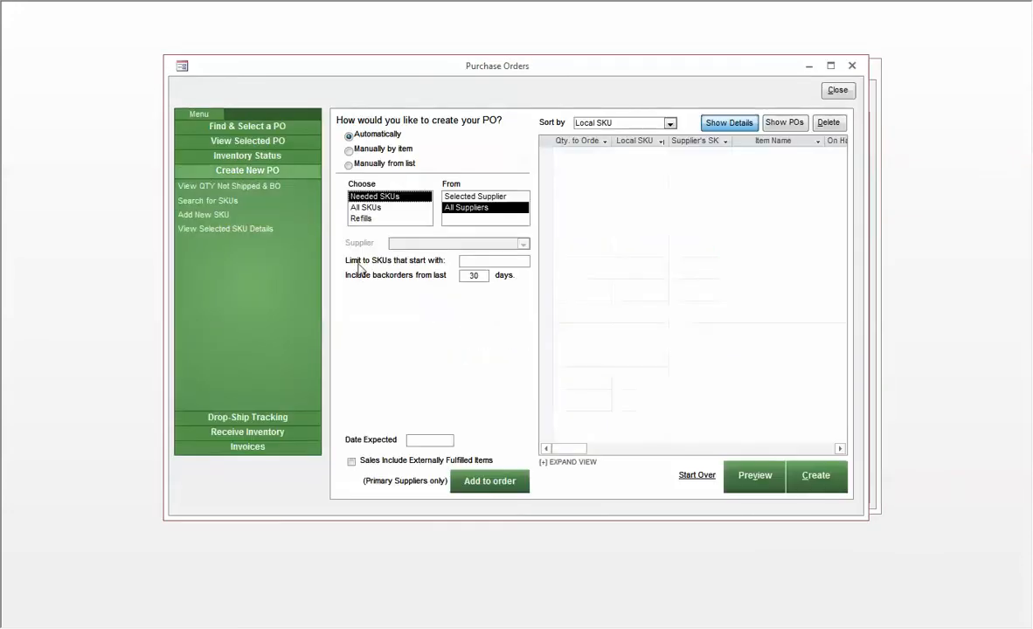
click(368, 219)
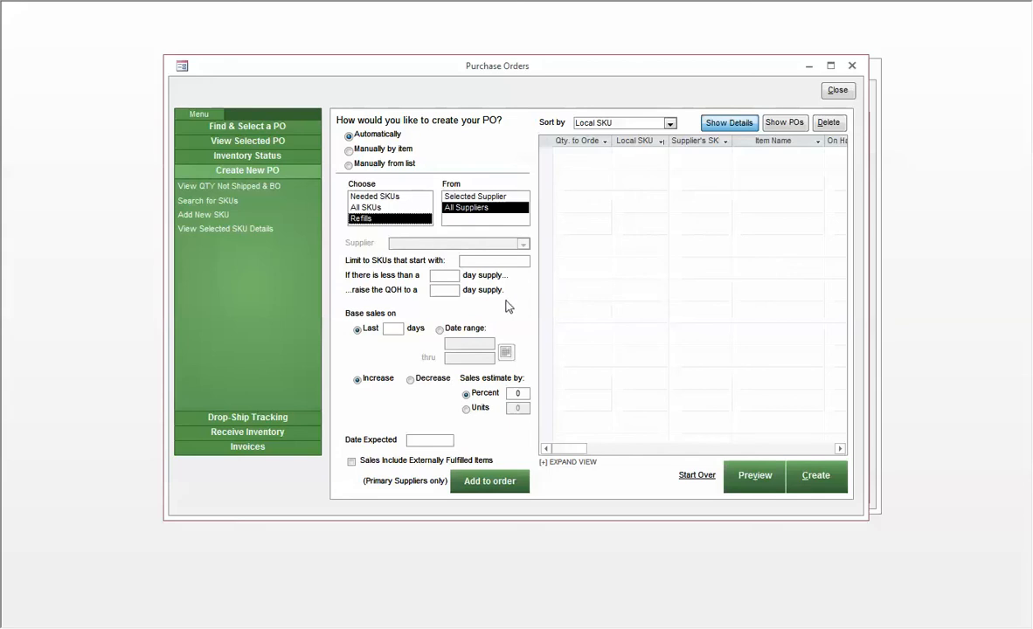
Add items with less than a 30-day supply to the order, raising stock to 30 days based on the last 30 days' sales.
click(461, 265)
click(450, 275)
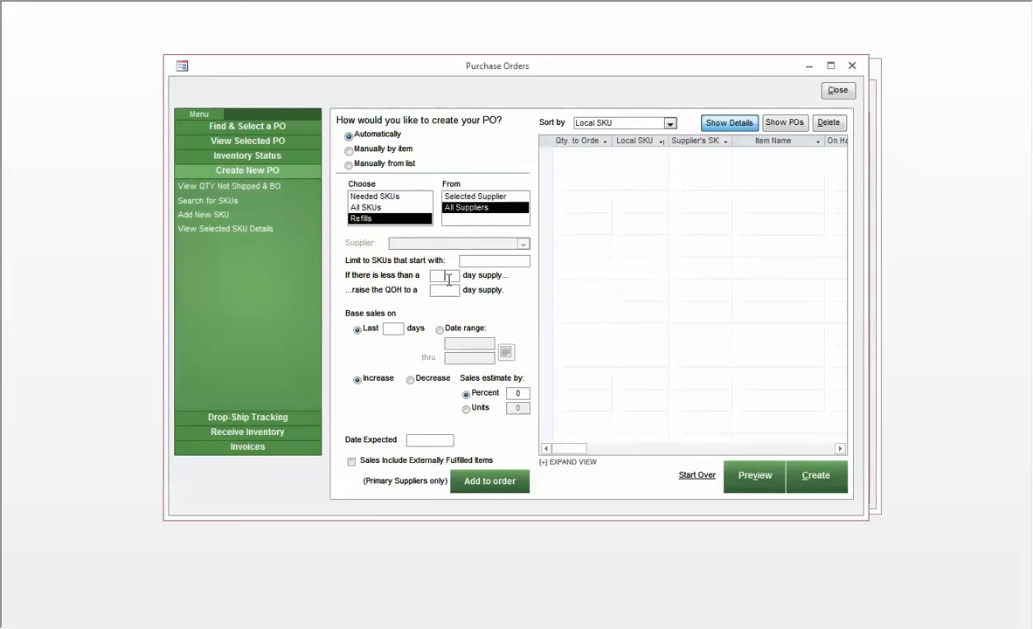
text(3030)
key(Tab)
text(30)
double_click(393, 329)
click(454, 275)
key(Tab)
click(484, 481)
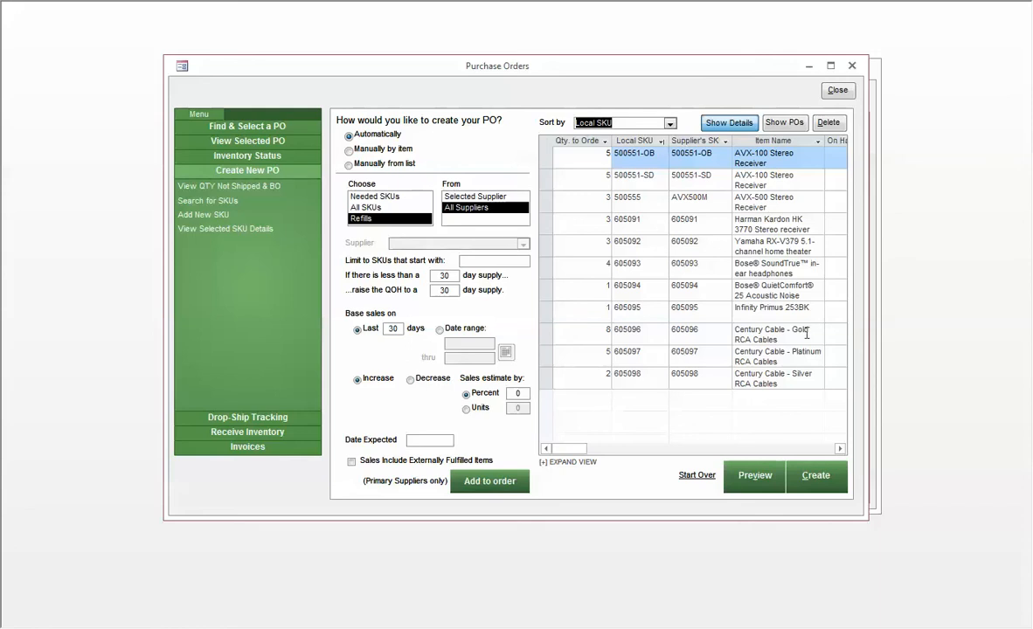
Examine the suggested quantities and their suppliers in the order list.
click(594, 159)
click(593, 181)
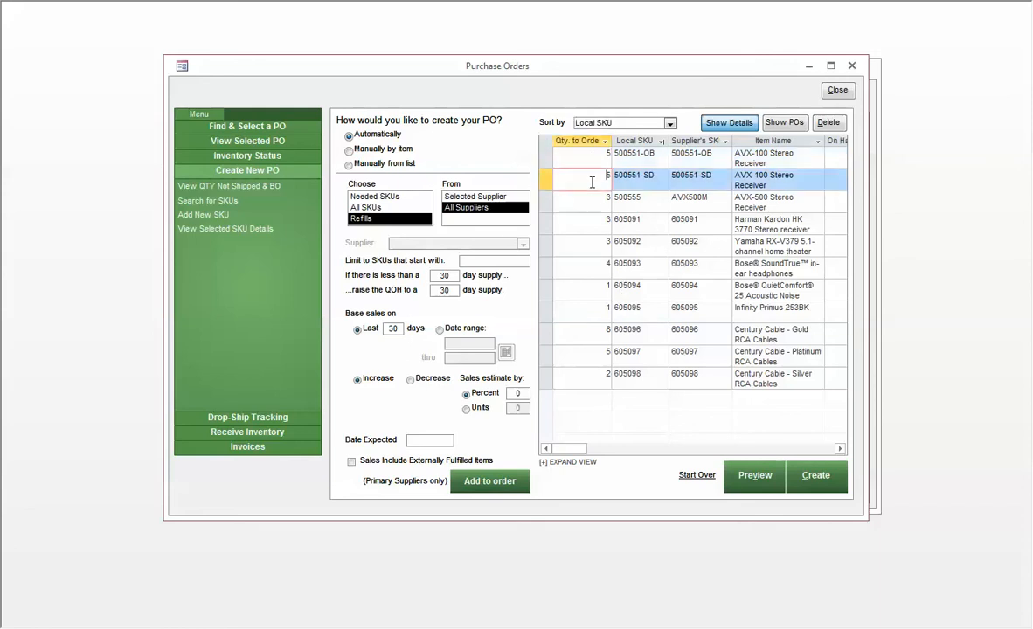
click(597, 243)
click(596, 273)
click(602, 338)
click(734, 449)
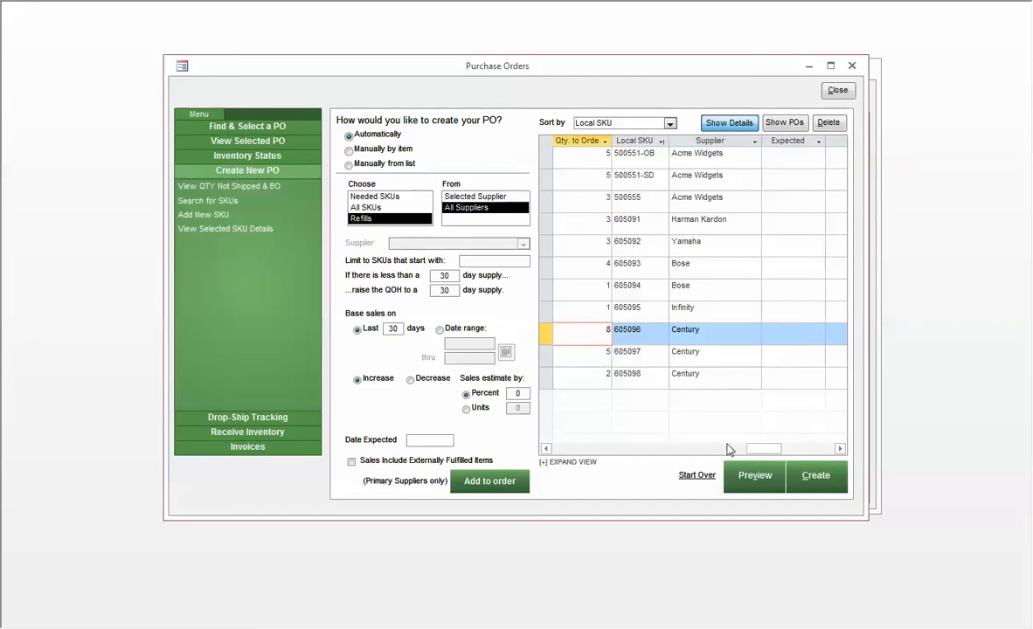
Expand the order list into its own window and widen the On Order and On Hand columns to show their full headings.
click(564, 463)
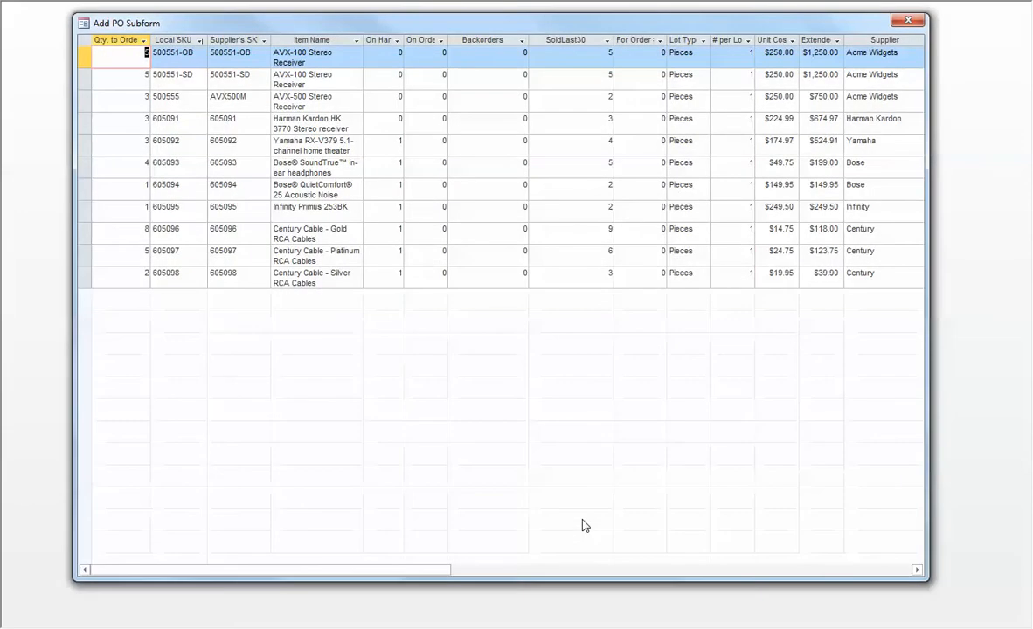
click(297, 77)
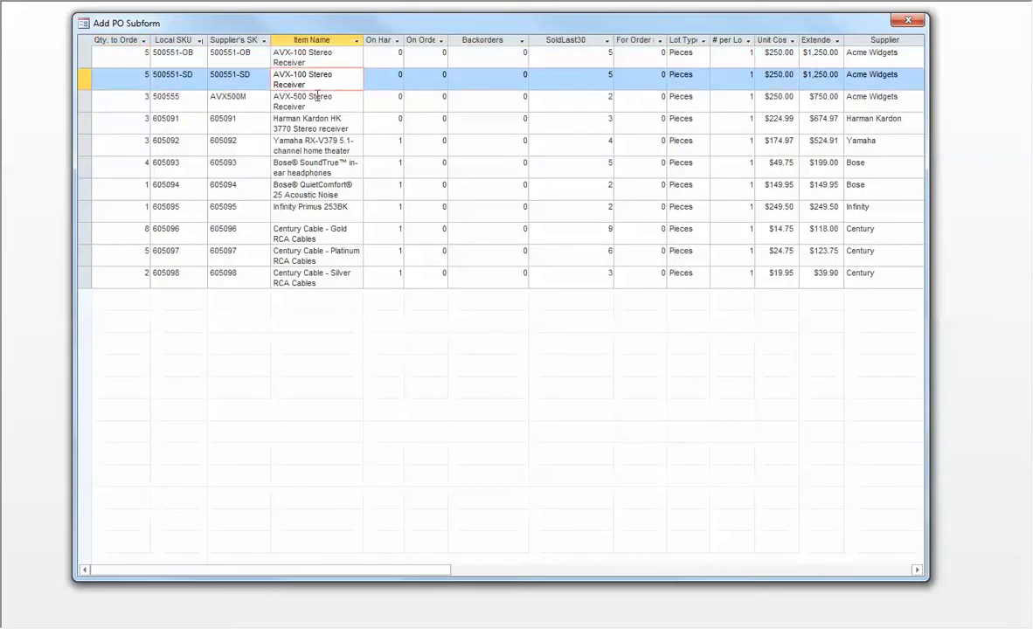
drag(307, 85, 270, 86)
click(282, 74)
click(441, 41)
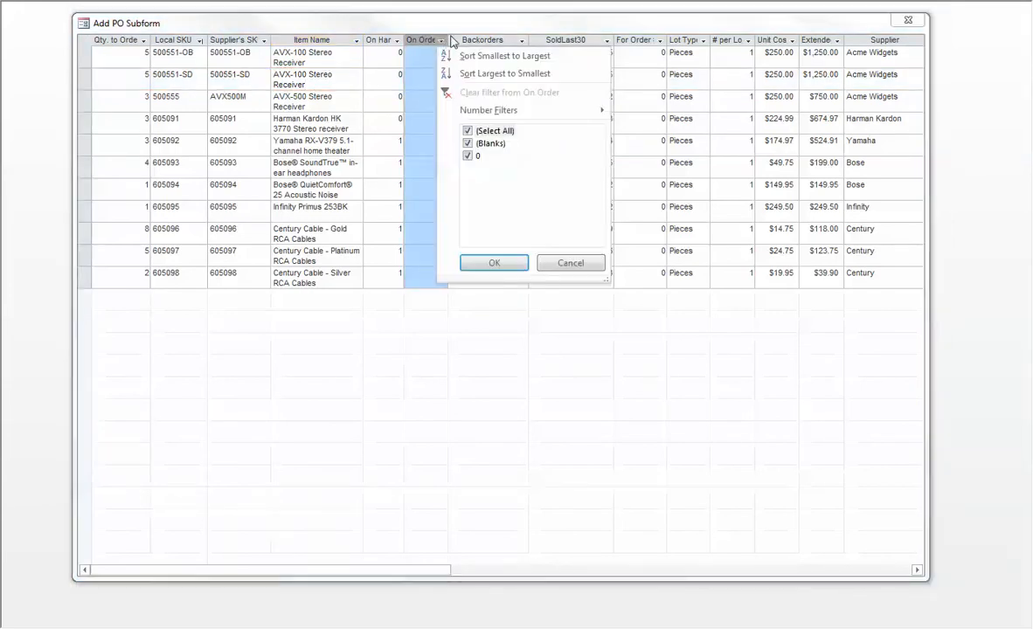
click(449, 41)
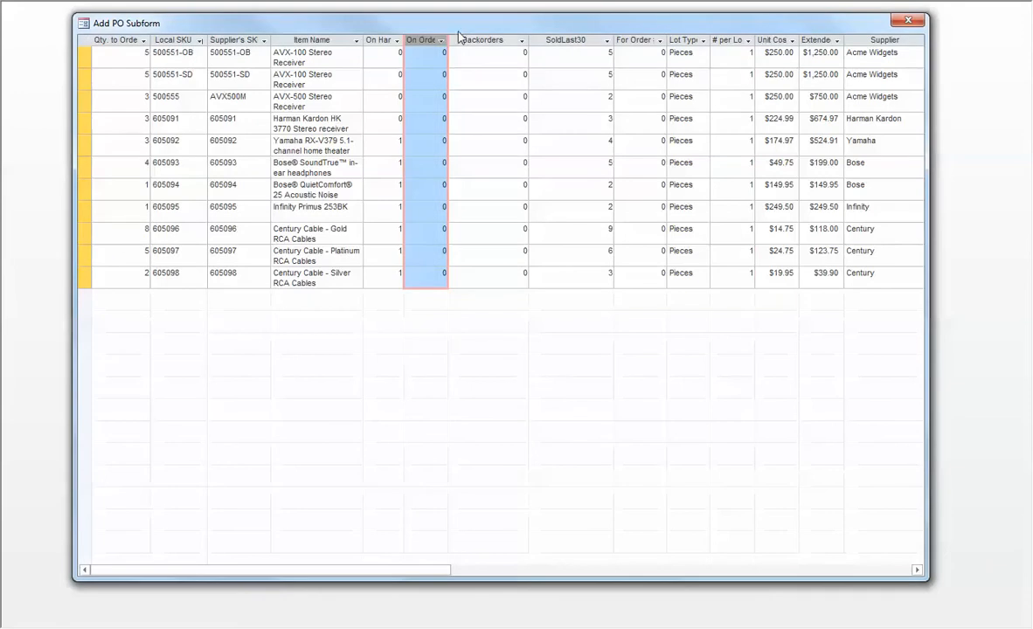
drag(448, 41, 457, 40)
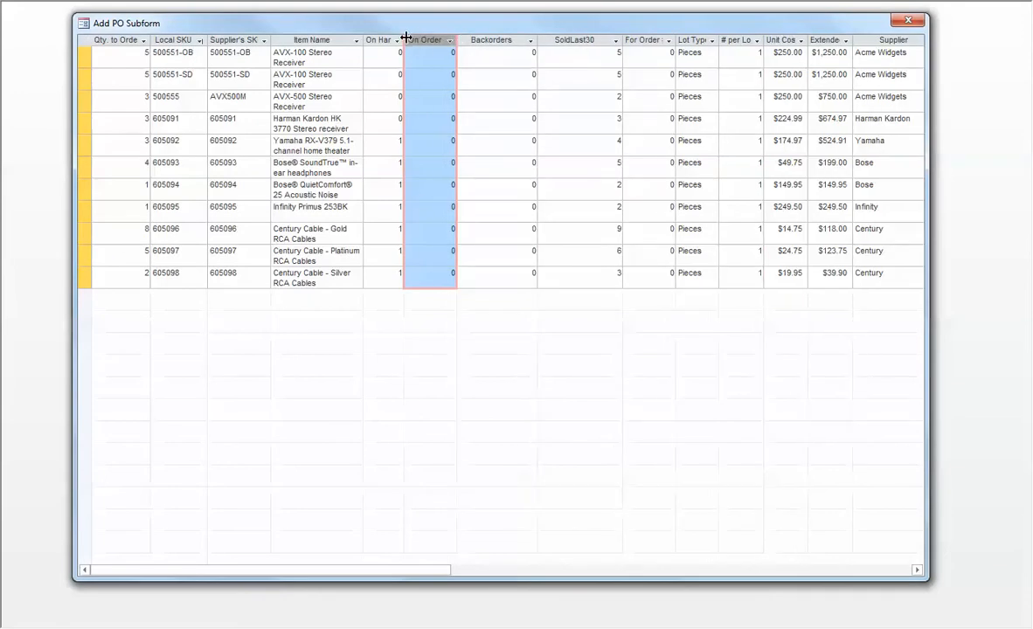
drag(403, 39, 424, 40)
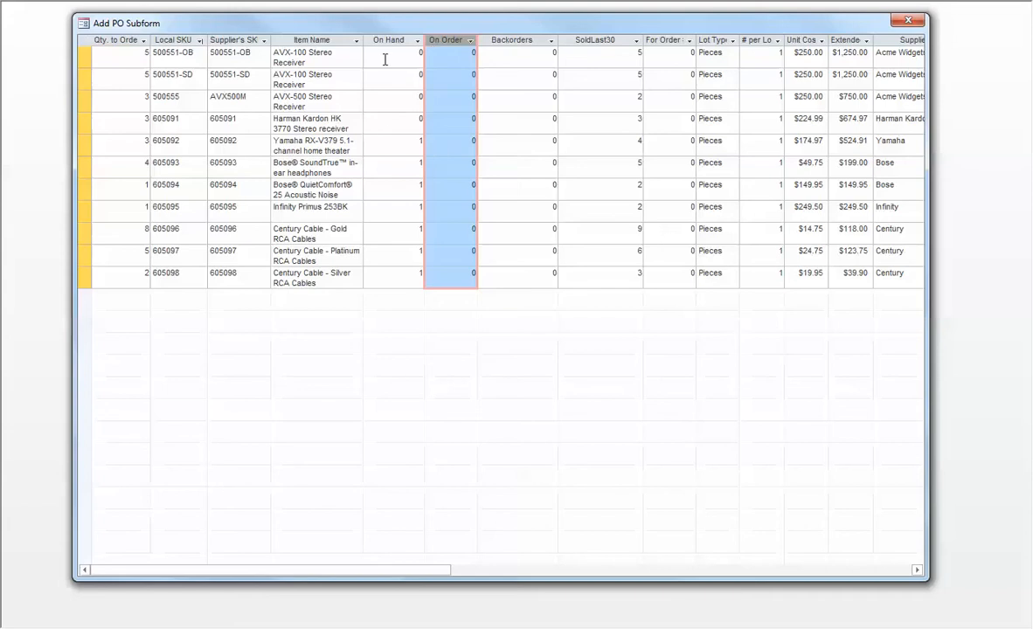
Examine the on-hand, backorder and last-30-day sales figures of the items in the expanded order list.
click(400, 144)
click(407, 189)
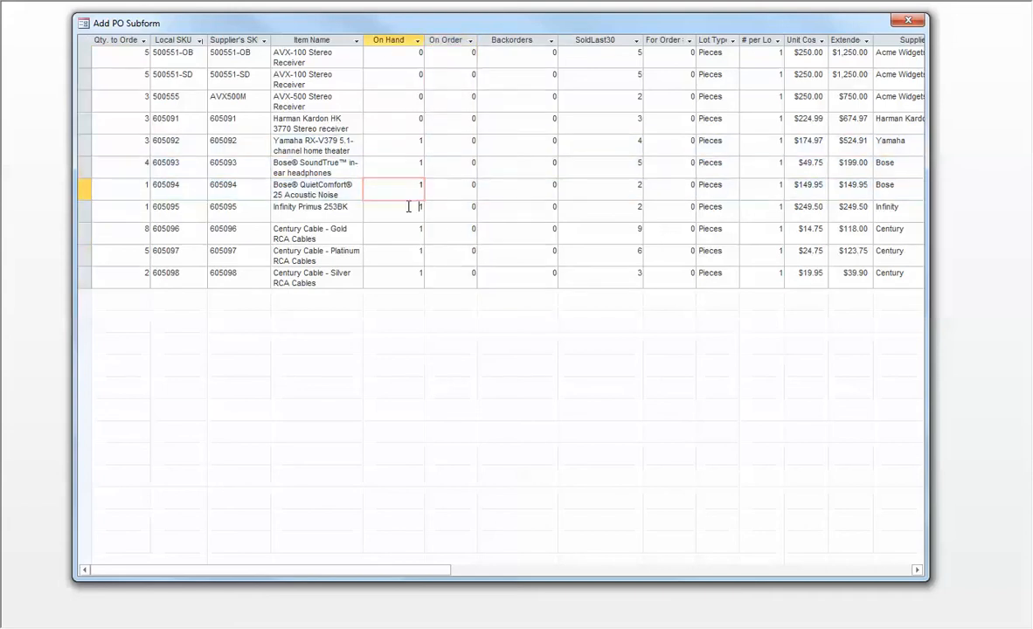
click(410, 209)
click(411, 232)
click(410, 257)
click(405, 277)
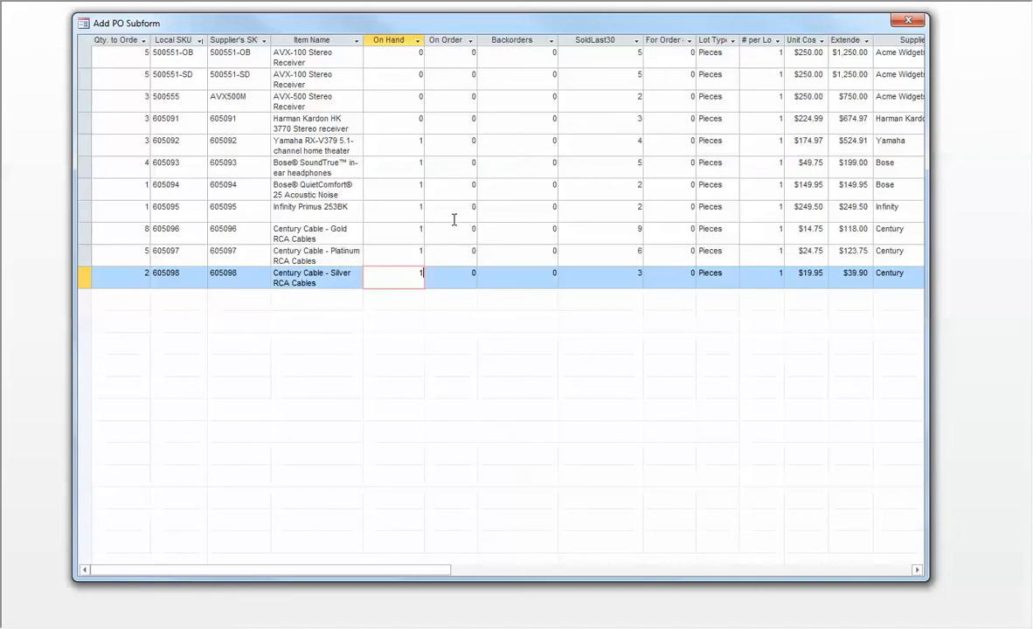
click(523, 59)
click(529, 126)
click(529, 170)
click(528, 191)
click(529, 233)
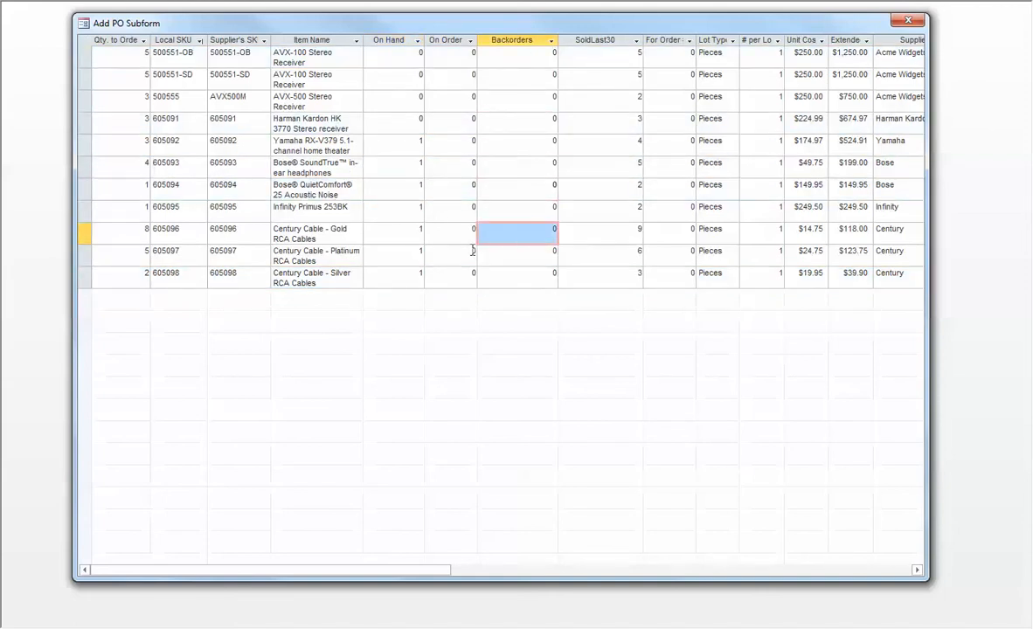
click(599, 59)
click(606, 166)
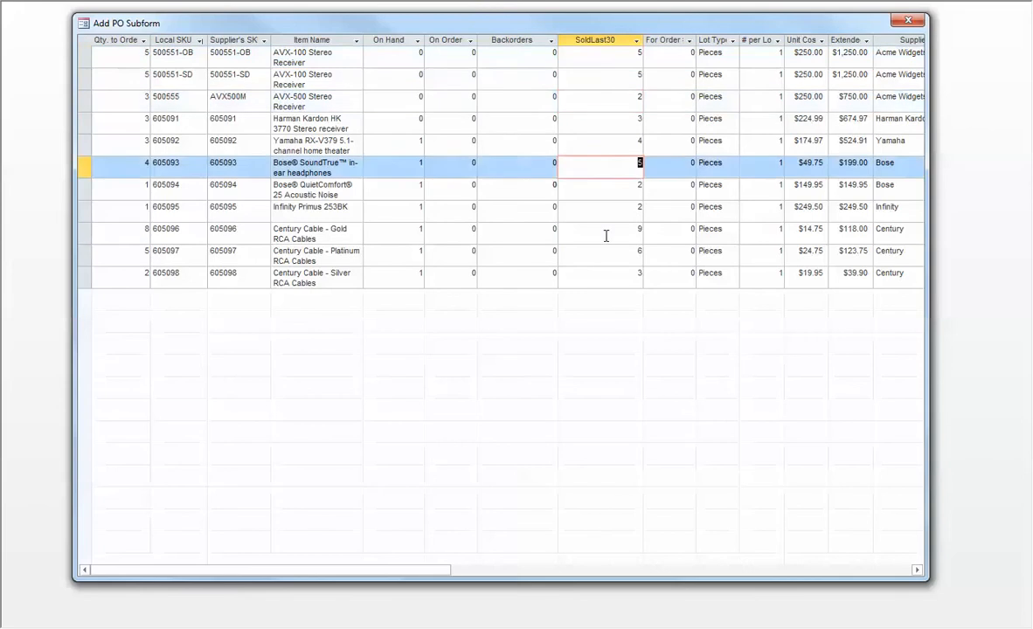
click(608, 233)
click(610, 278)
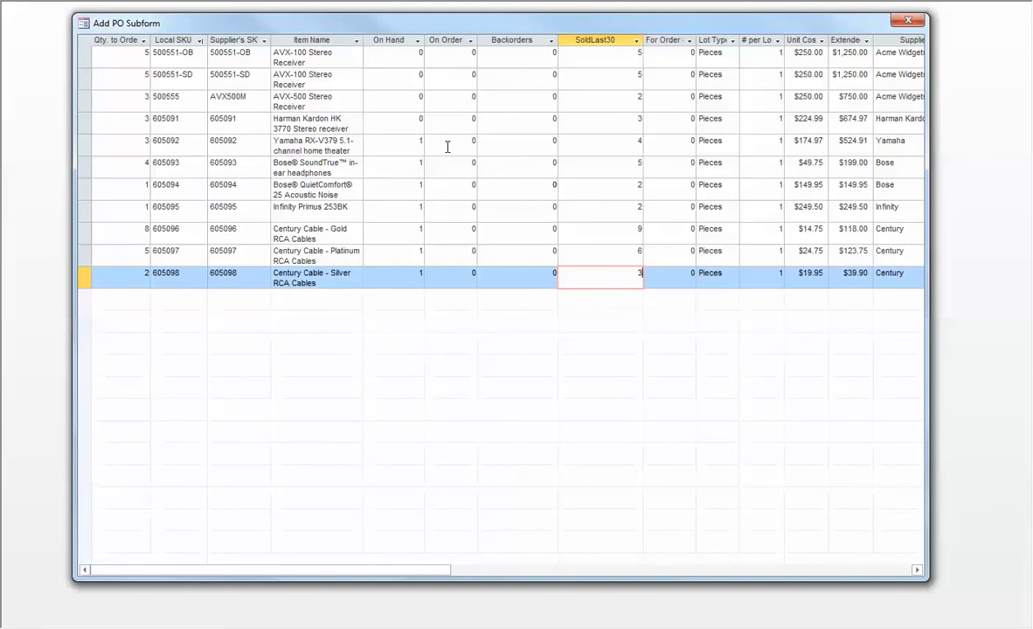
Check the quantities to order line by line in the expanded order list.
click(131, 50)
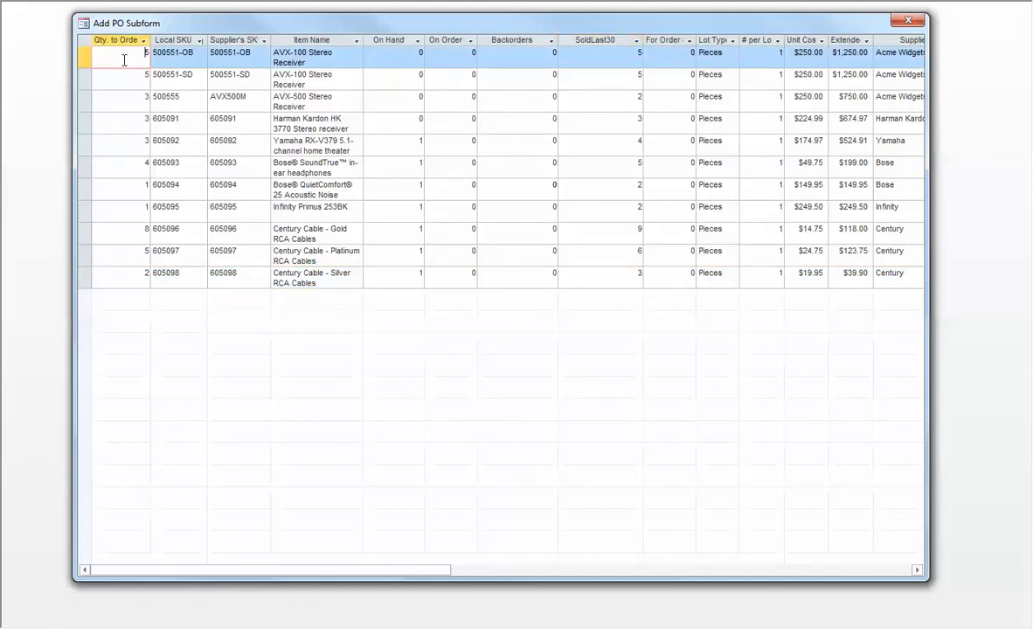
key(Down)
key(Down)
key(Down)
key(Down)
key(Down)
key(Down)
key(Down)
key(Down)
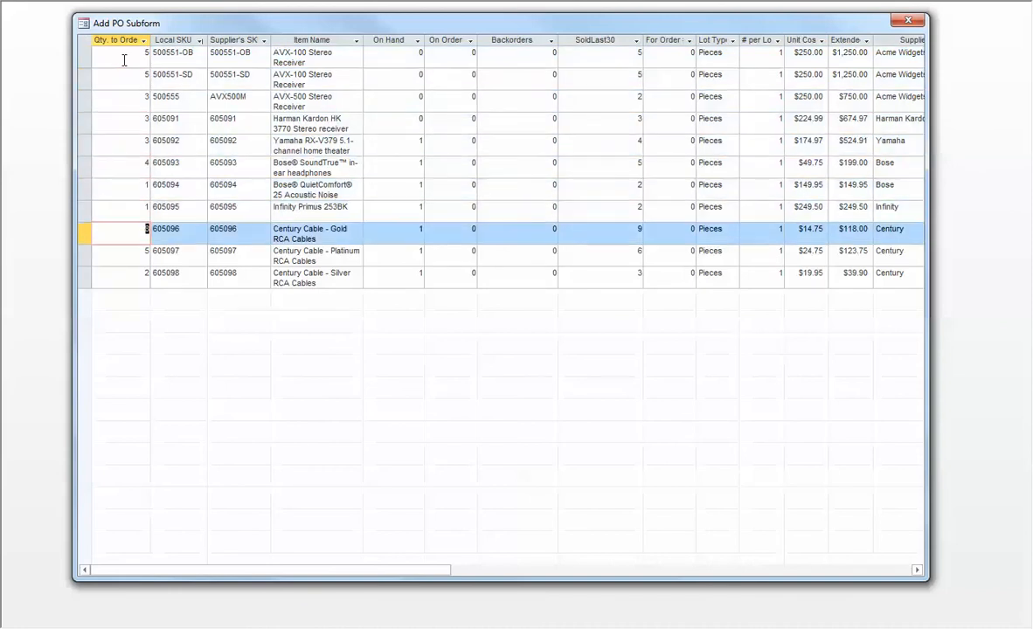
key(Up)
key(Up)
key(Up)
key(Up)
key(Up)
key(Up)
key(Up)
key(Up)
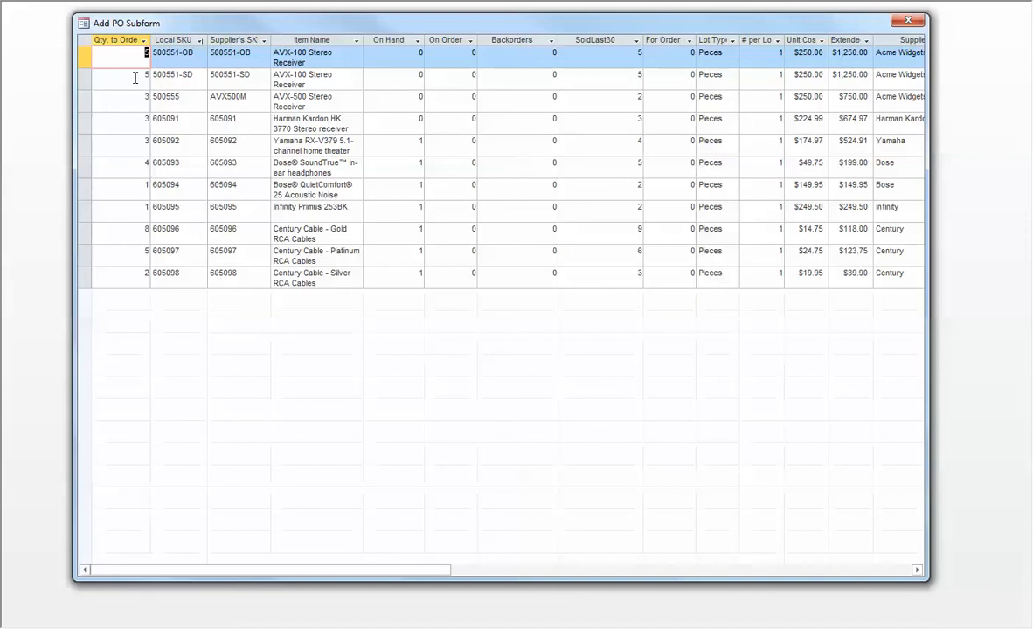
Set the quantity to order for SKU 605091, the Harman Kardon receiver, to 0.
key(Down)
key(Down)
key(Down)
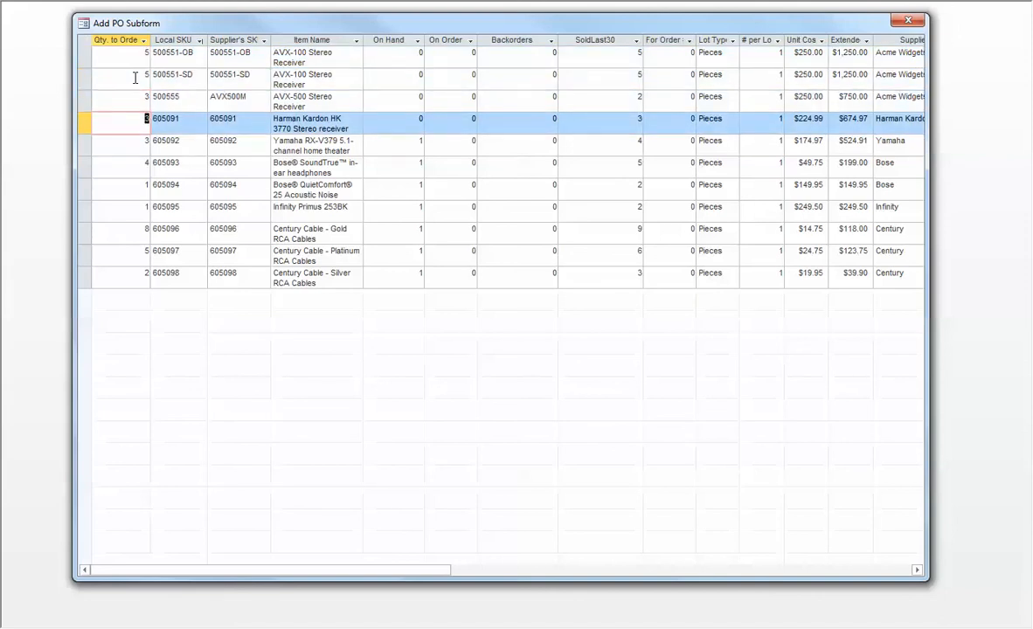
text(0)
Set the quantity to order for SKU 605093, the Bose SoundTrue in-ear headphones, to 2.
key(Down)
key(Down)
key(Down)
key(Up)
key(Up)
key(Up)
key(Down)
key(Down)
key(Down)
key(Down)
key(Down)
key(Up)
key(Up)
key(Up)
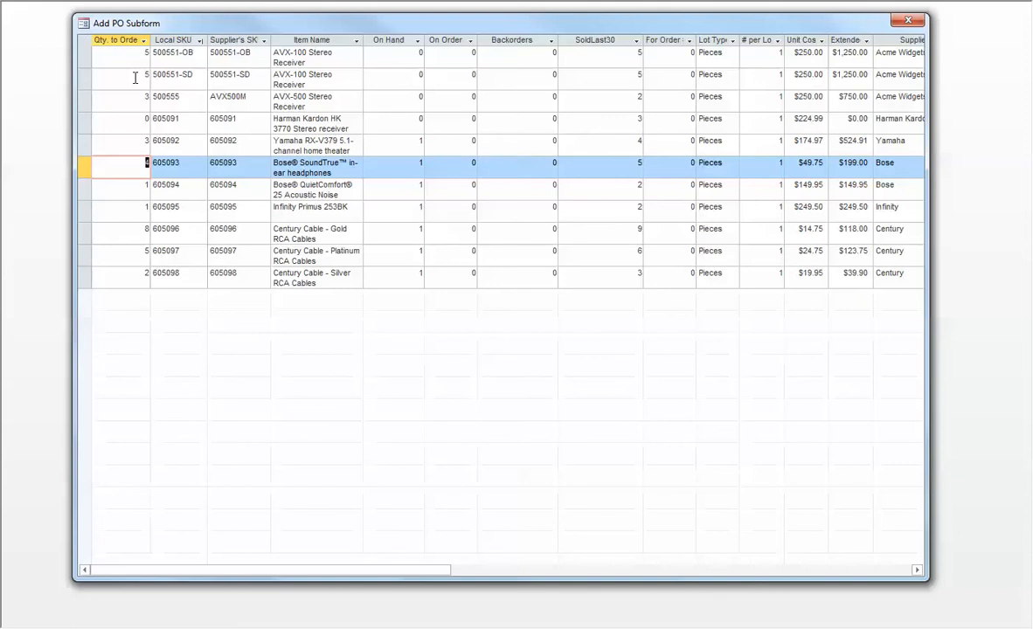
text(2)
key(Down)
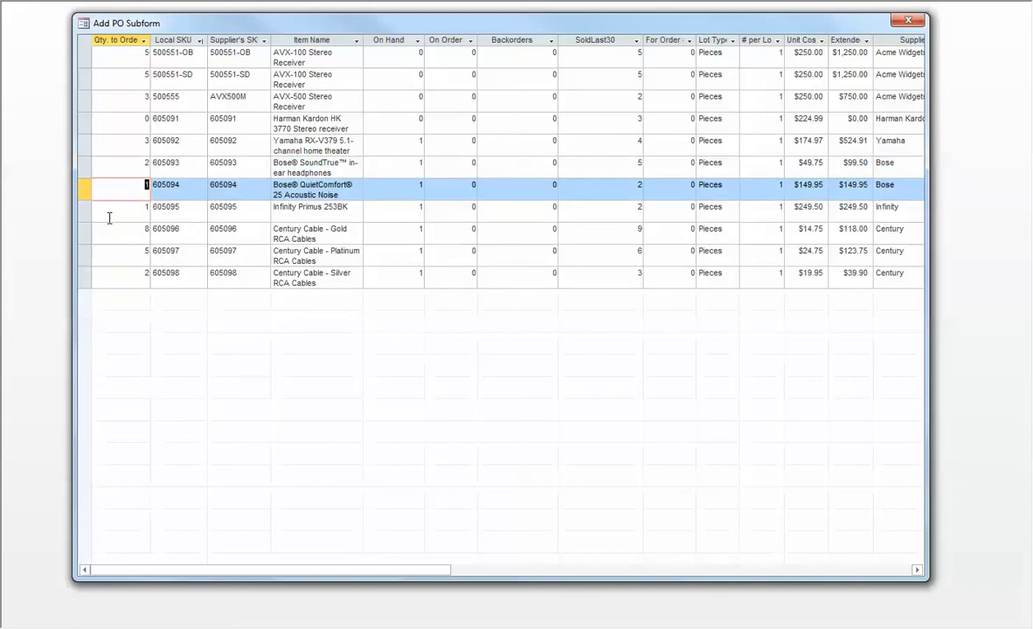
Set the quantity to order for SKU 605096, the Century gold RCA cables, to 2 and close the expanded order list.
key(Down)
key(Down)
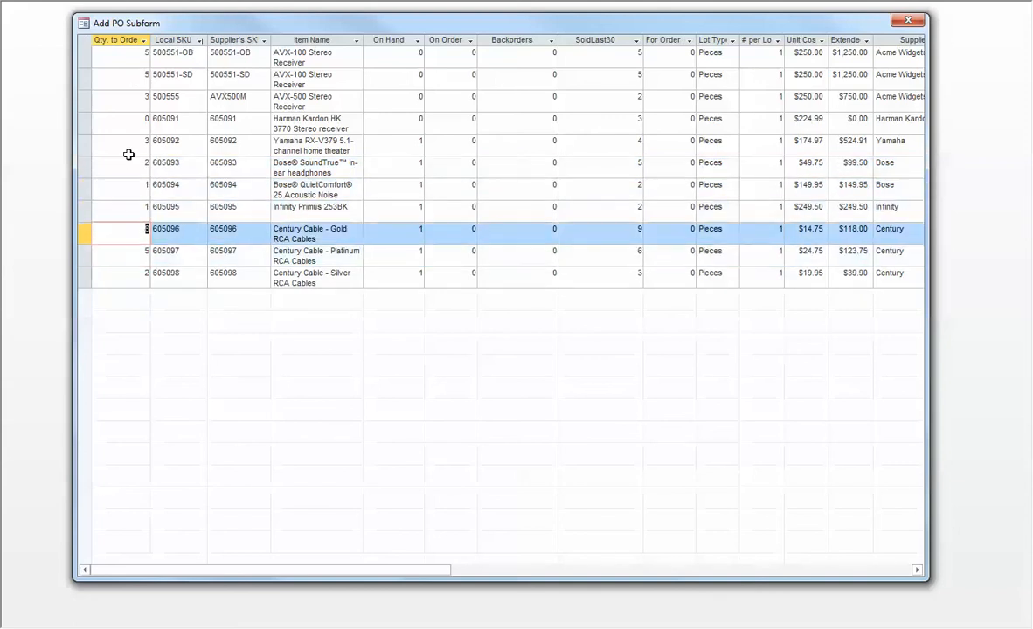
text(2)
click(908, 19)
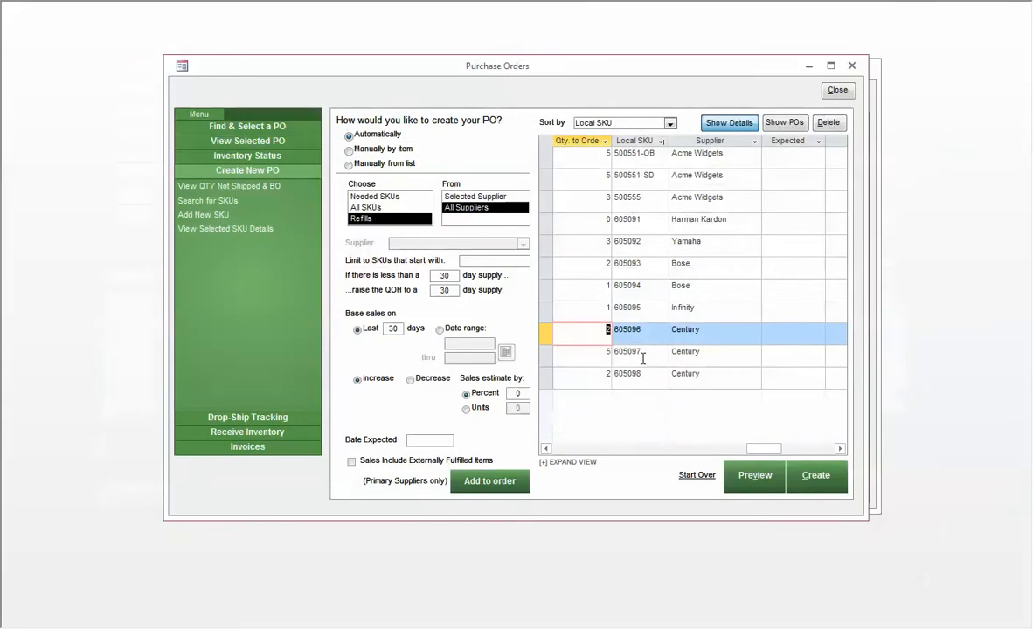
Review the adjusted order quantities in the purchase order form's list.
key(Up)
key(Down)
key(Down)
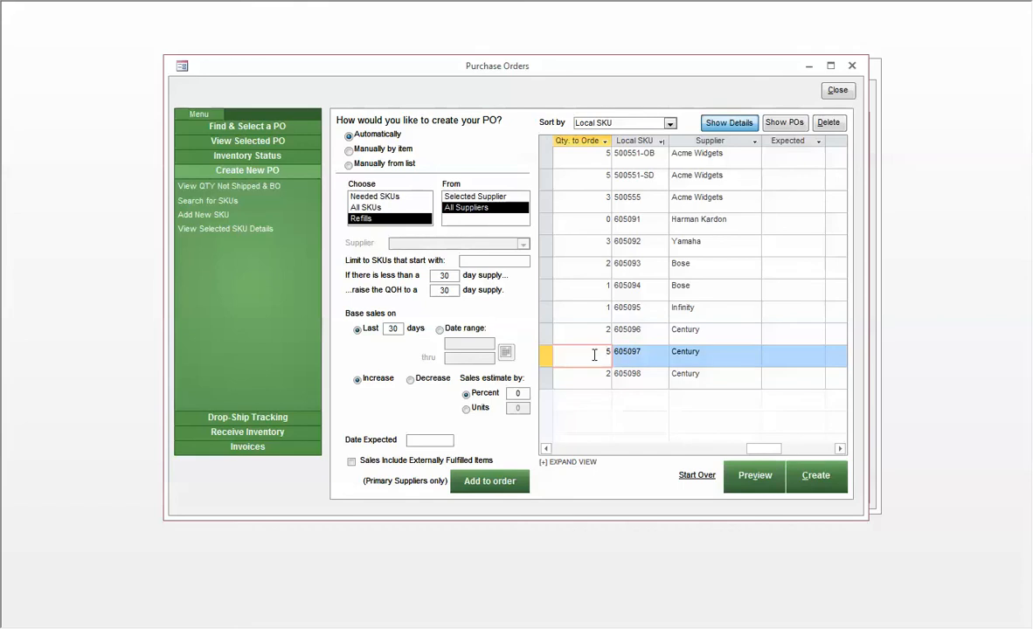
click(597, 273)
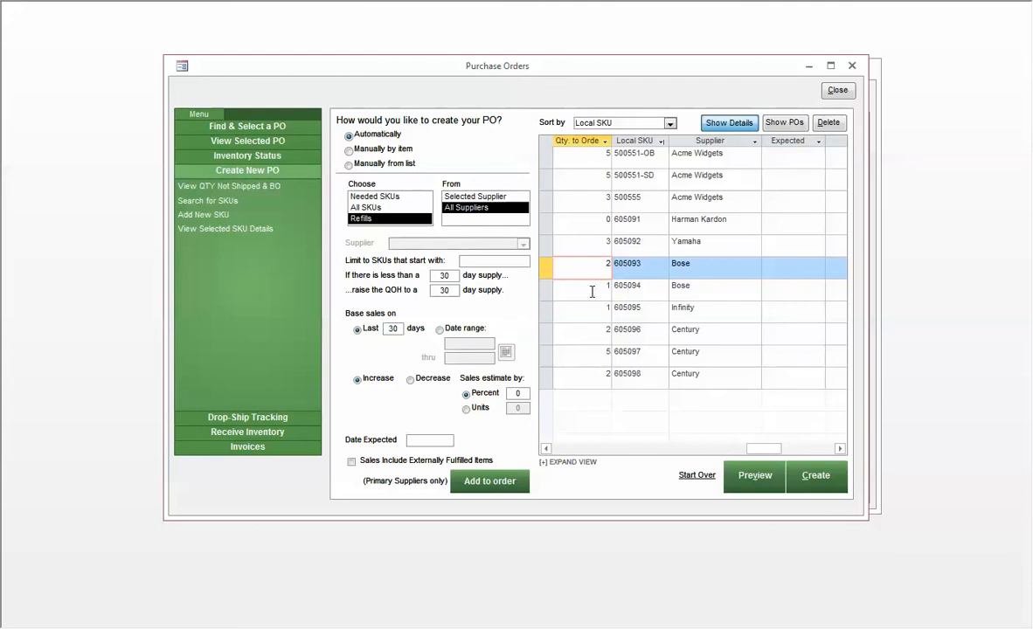
click(592, 228)
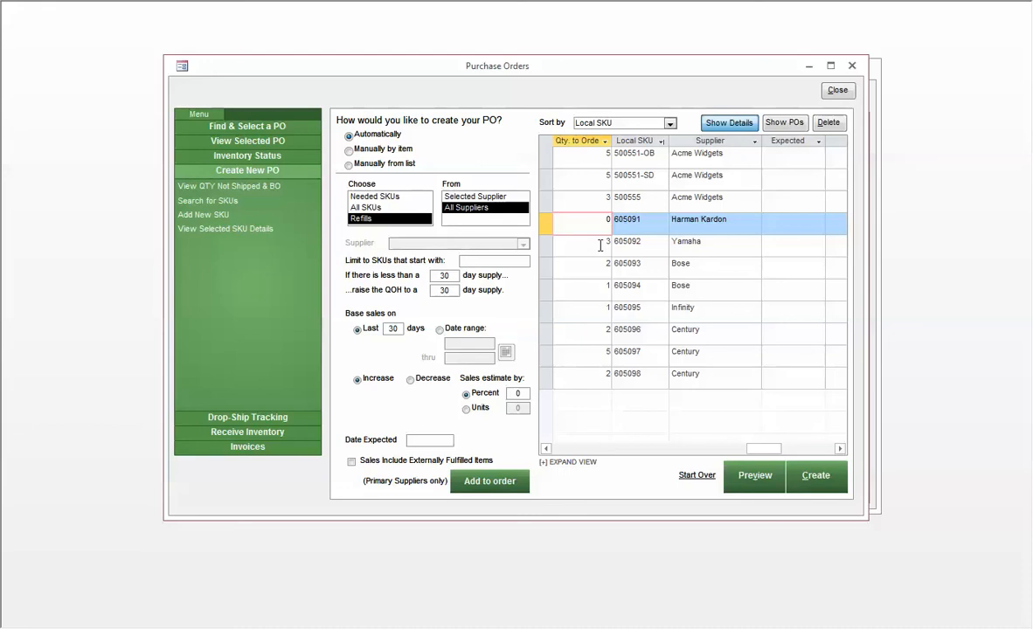
Include externally fulfilled items in the sales on which the purchase order is based.
click(603, 244)
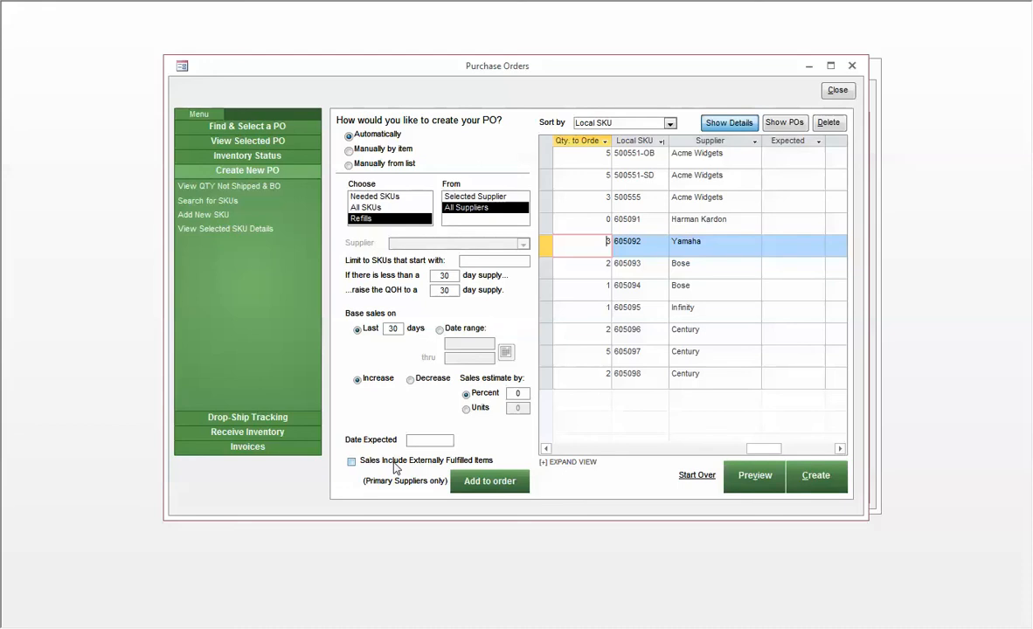
click(351, 461)
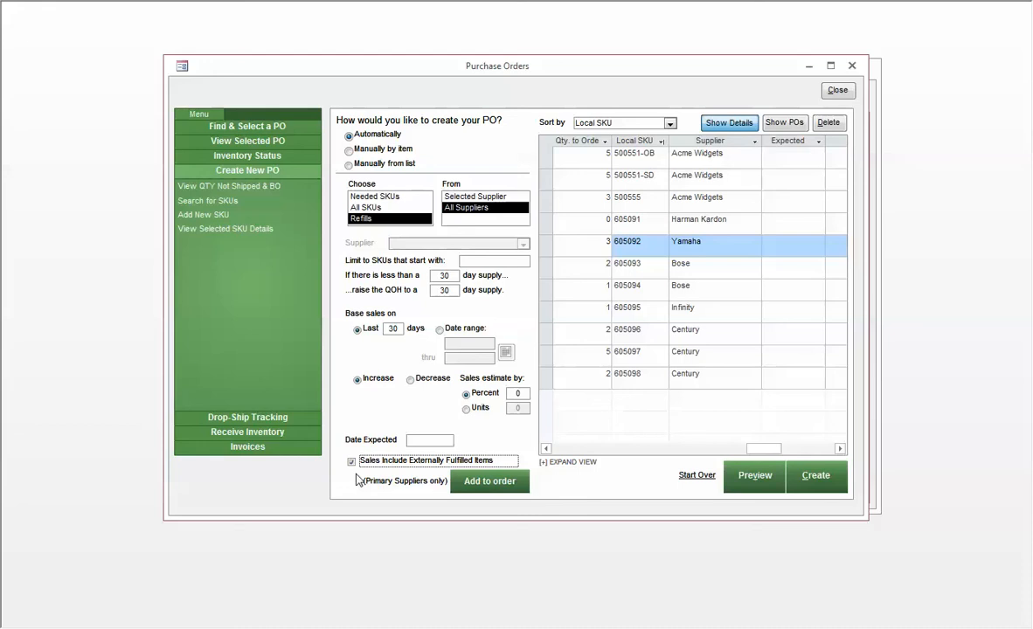
Examine the quantities to order row by row from SKU 500551-OB down to SKU 605093.
click(593, 177)
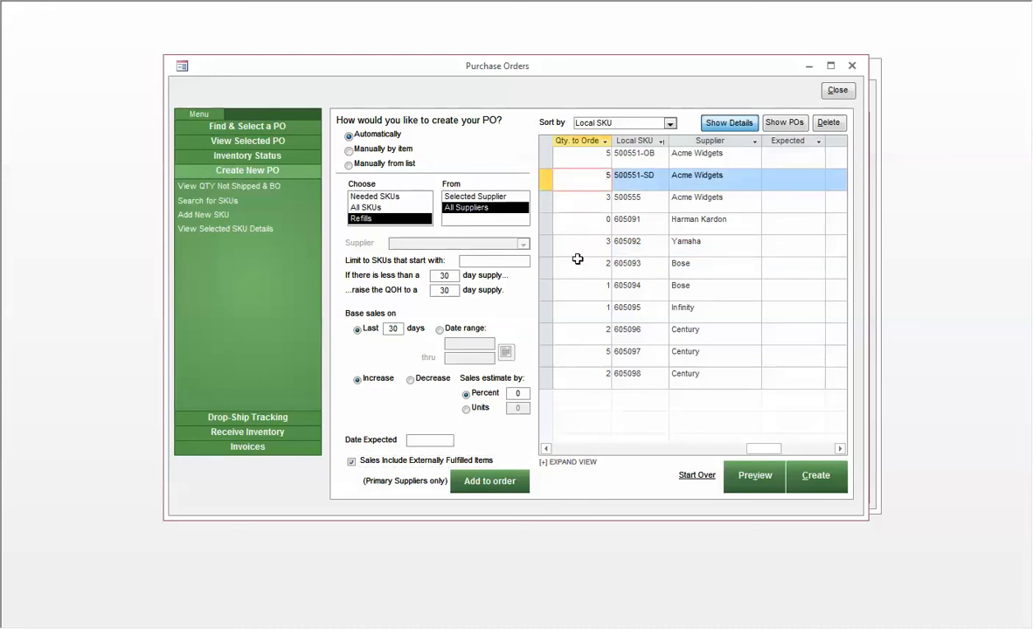
click(583, 220)
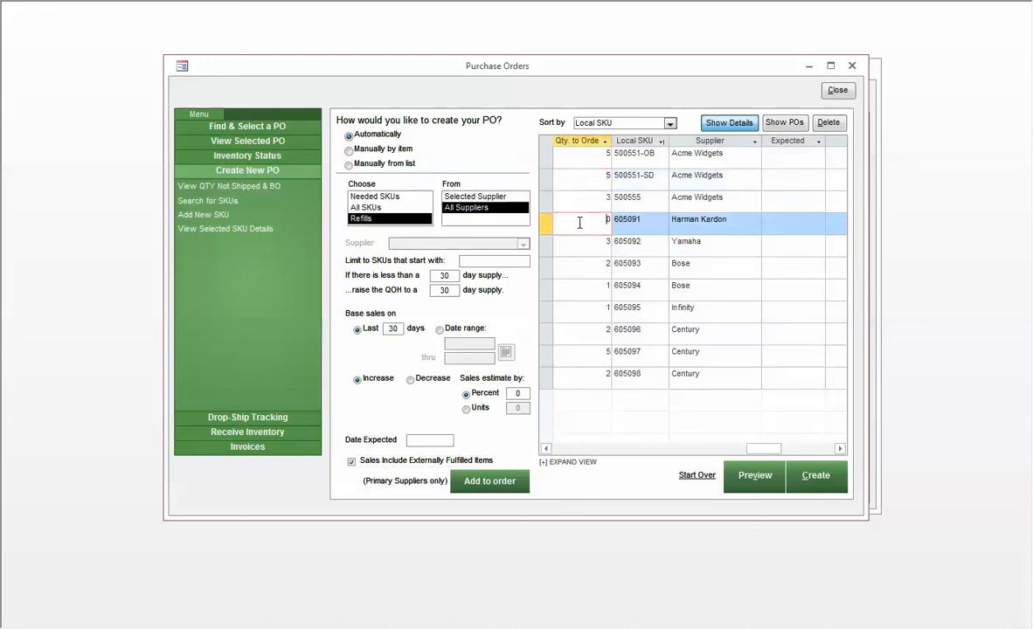
click(590, 153)
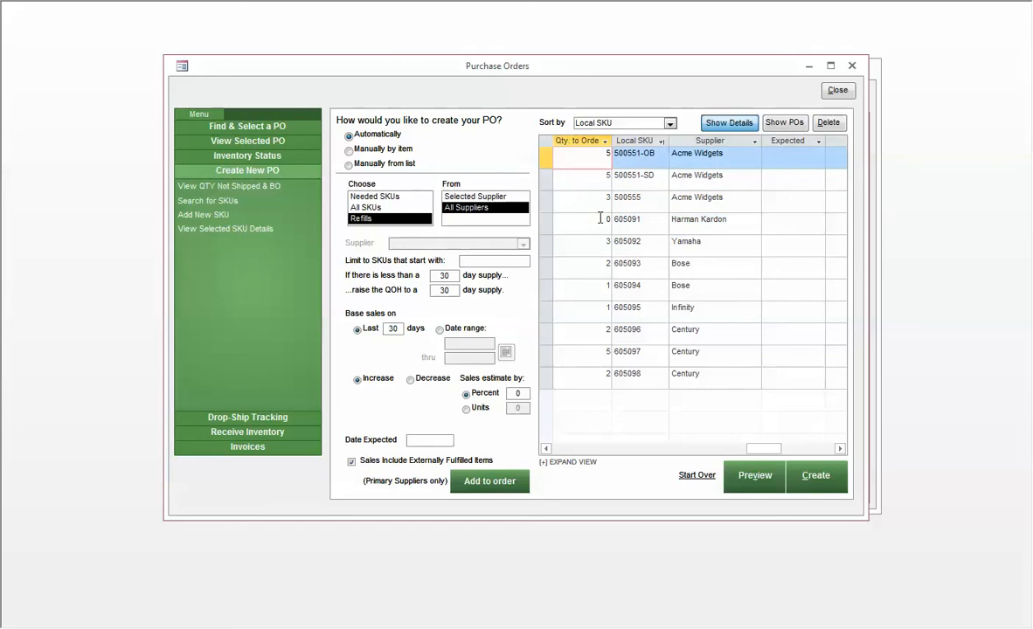
key(Down)
key(Down)
key(Down)
key(Down)
key(Down)
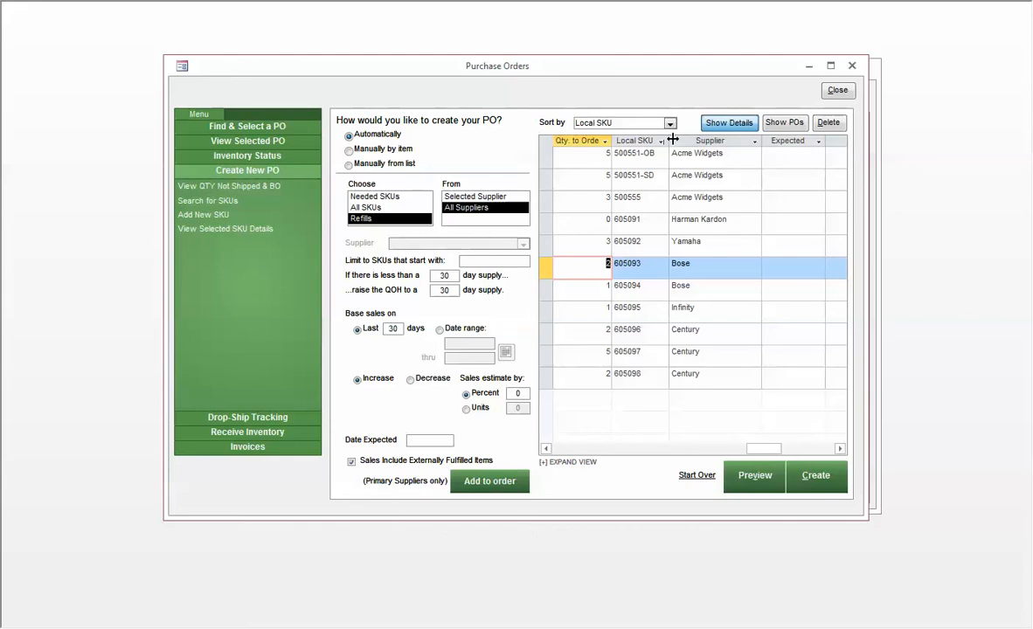
Open the inventory record of SKU 605093, the Bose SoundTrue in-ear headphones, and bring up its Bose supplier details for editing.
drag(668, 141, 614, 158)
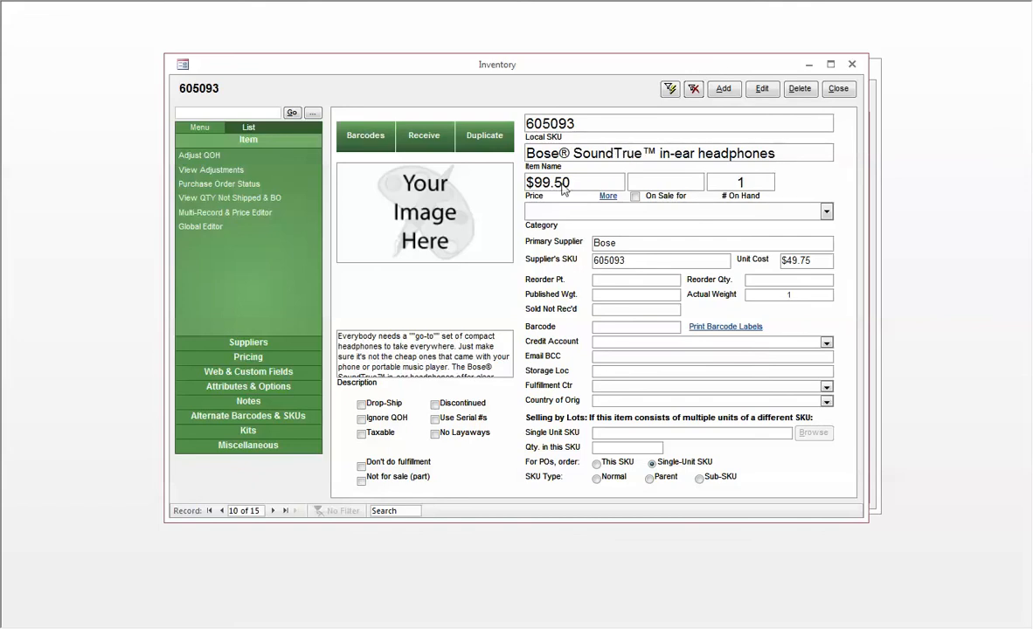
click(763, 90)
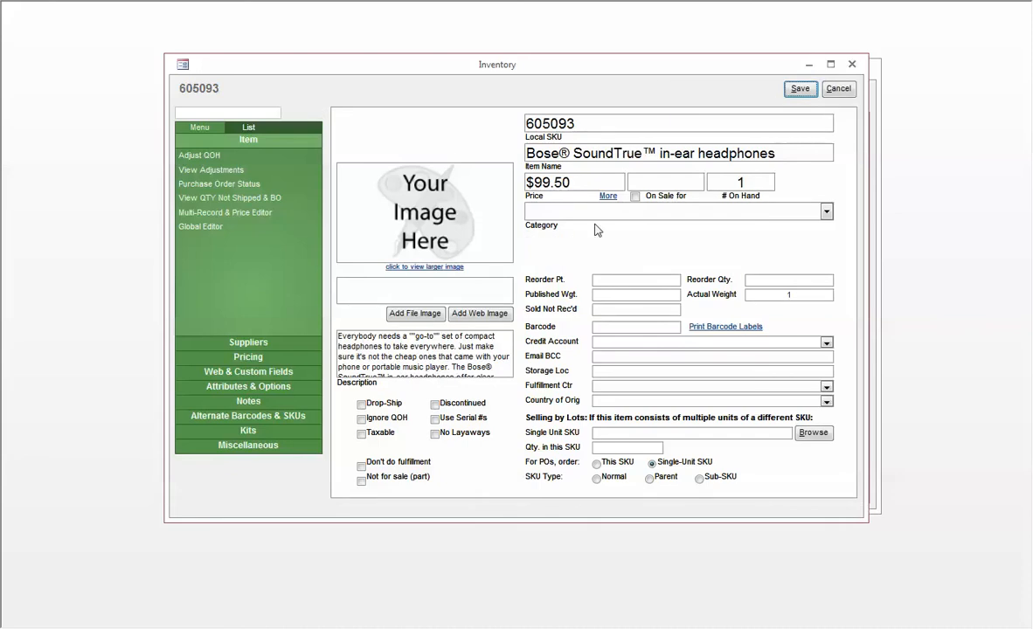
click(838, 88)
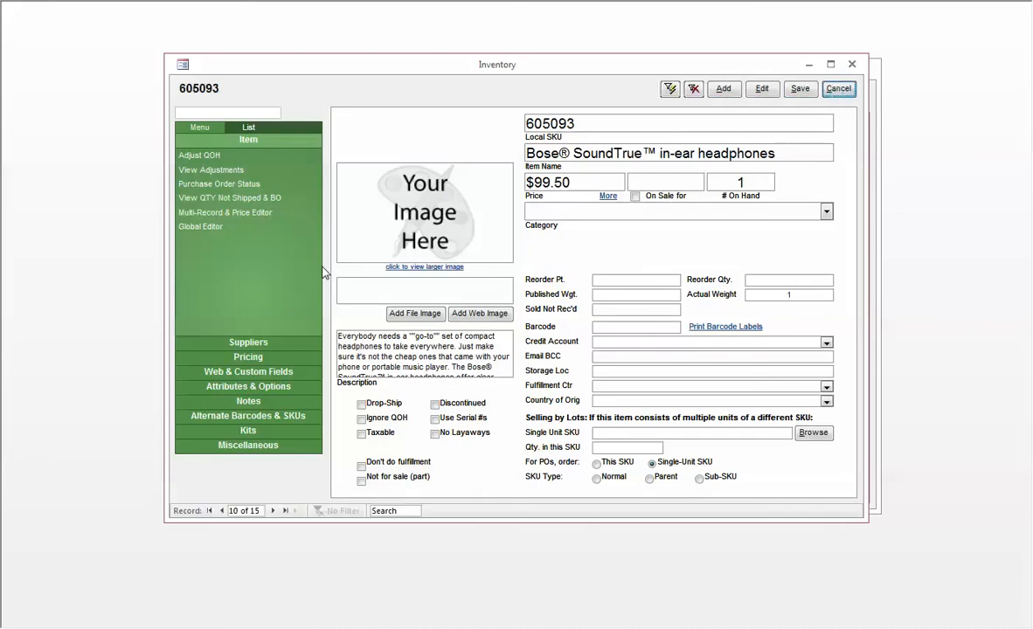
click(240, 342)
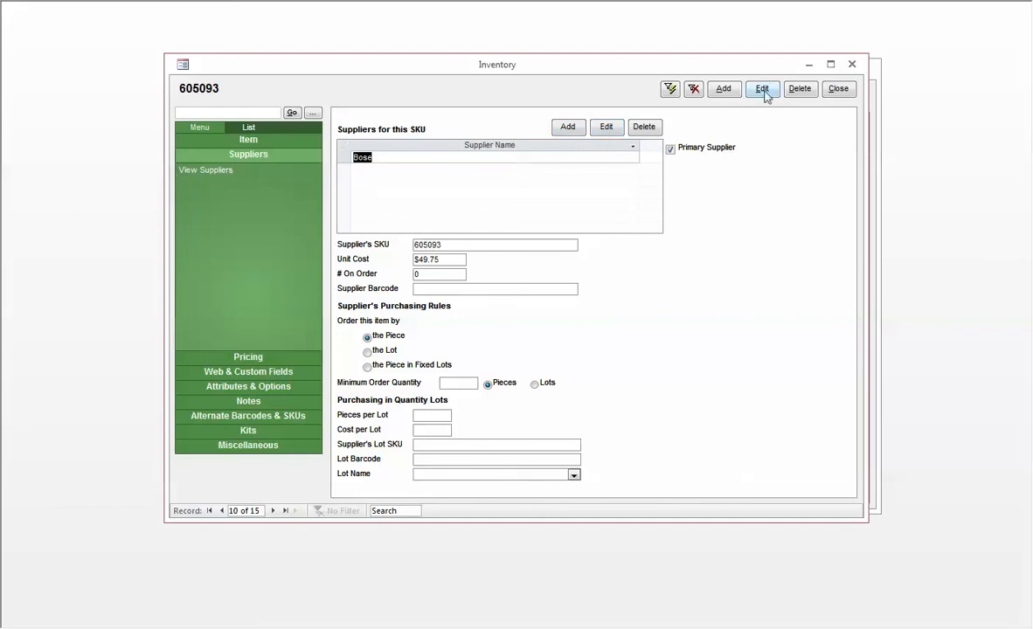
click(607, 127)
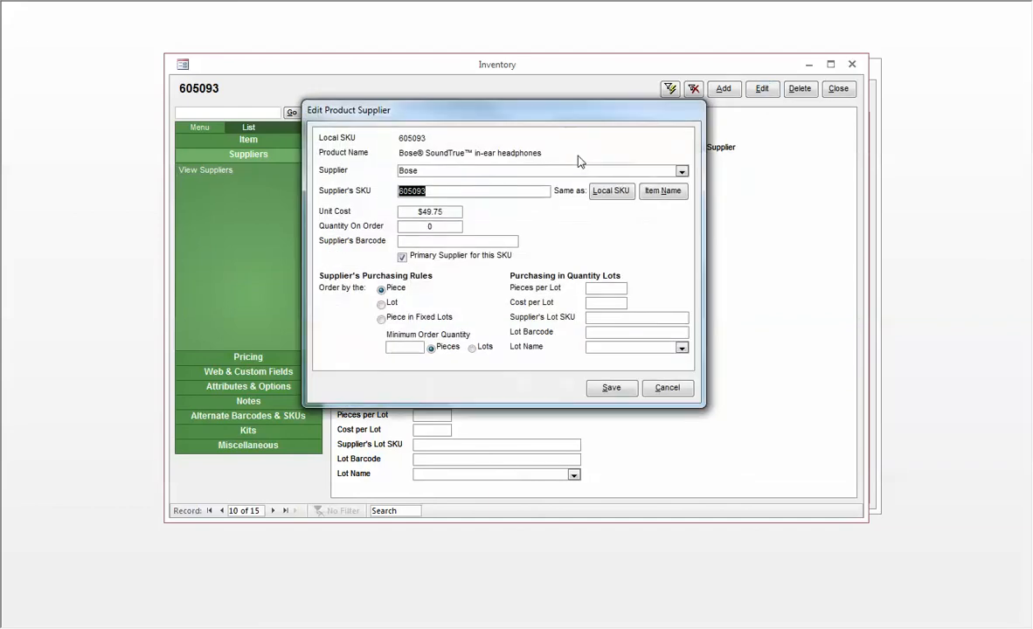
Set the supplier's purchasing rule to order by the lot, with the minimum order quantity counted in pieces.
click(385, 303)
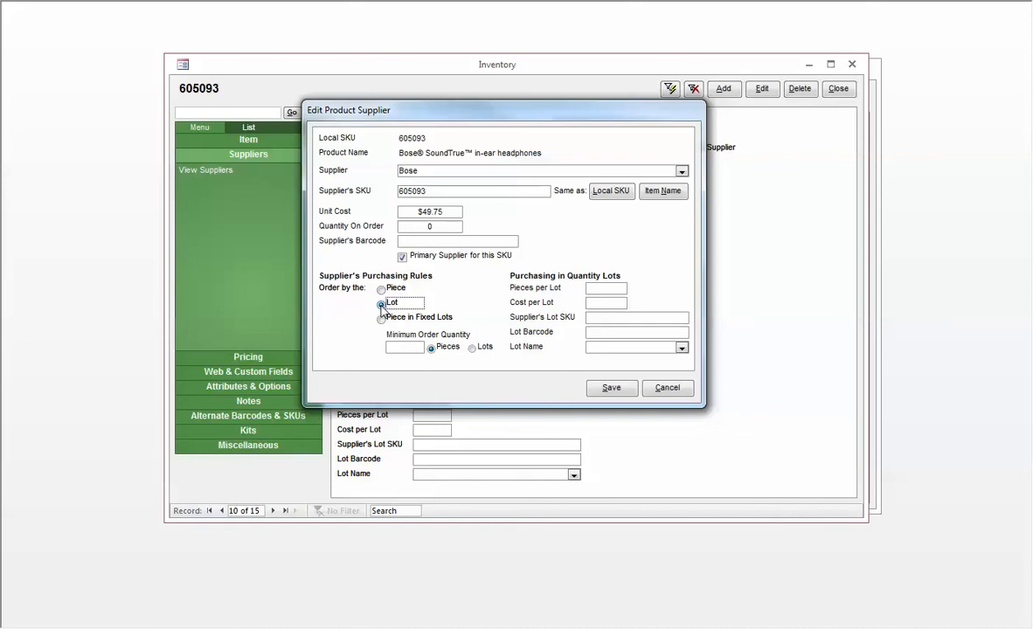
click(473, 349)
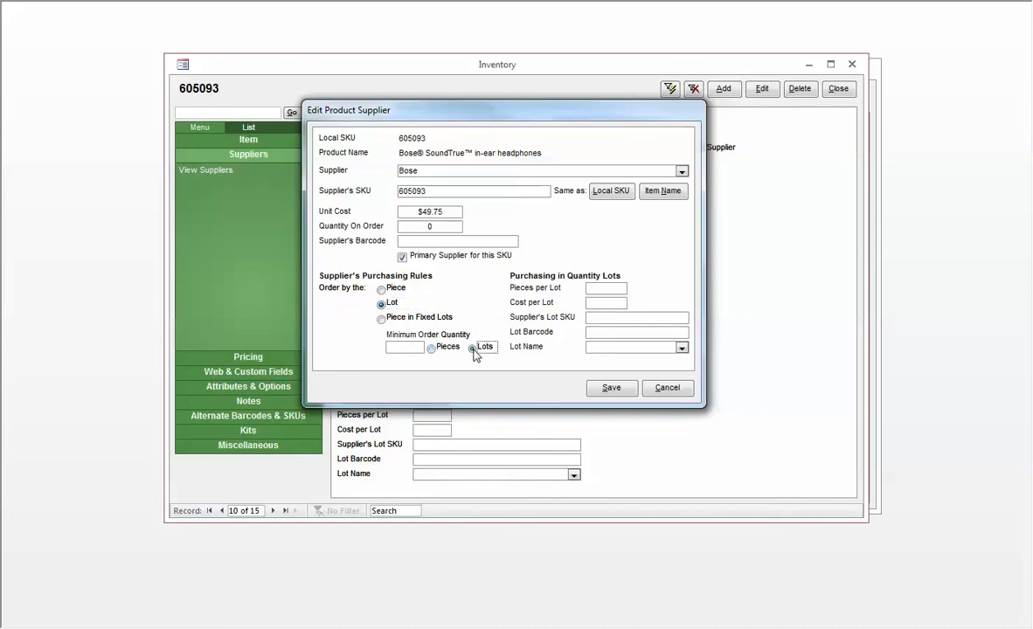
click(399, 347)
click(431, 349)
Define the supplier's quantity lot as 10 pieces at a cost of $400.00 per lot.
drag(413, 212, 455, 214)
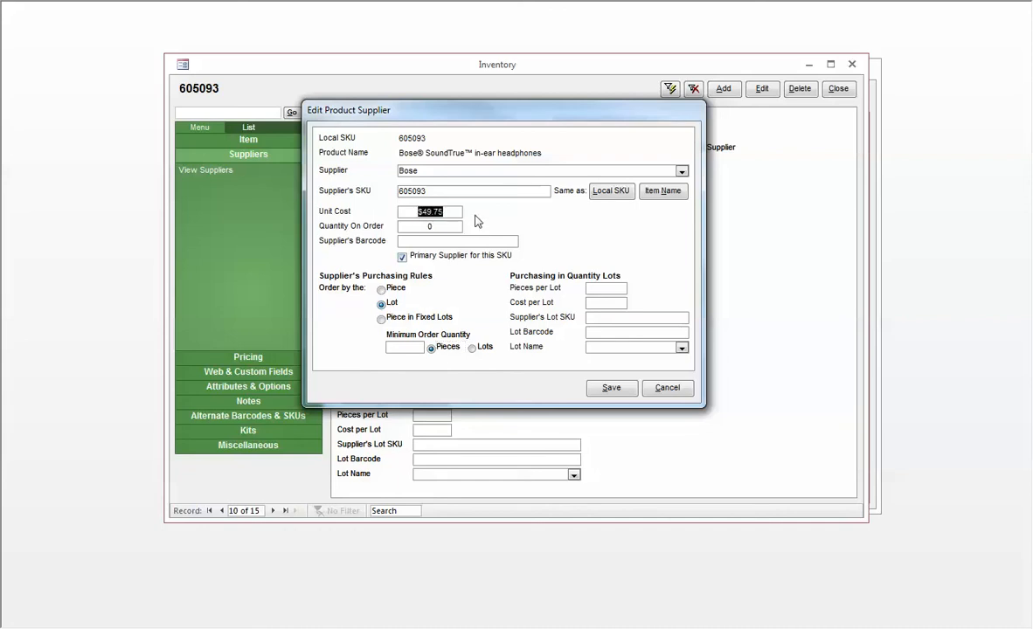
click(593, 303)
click(596, 303)
text(10)
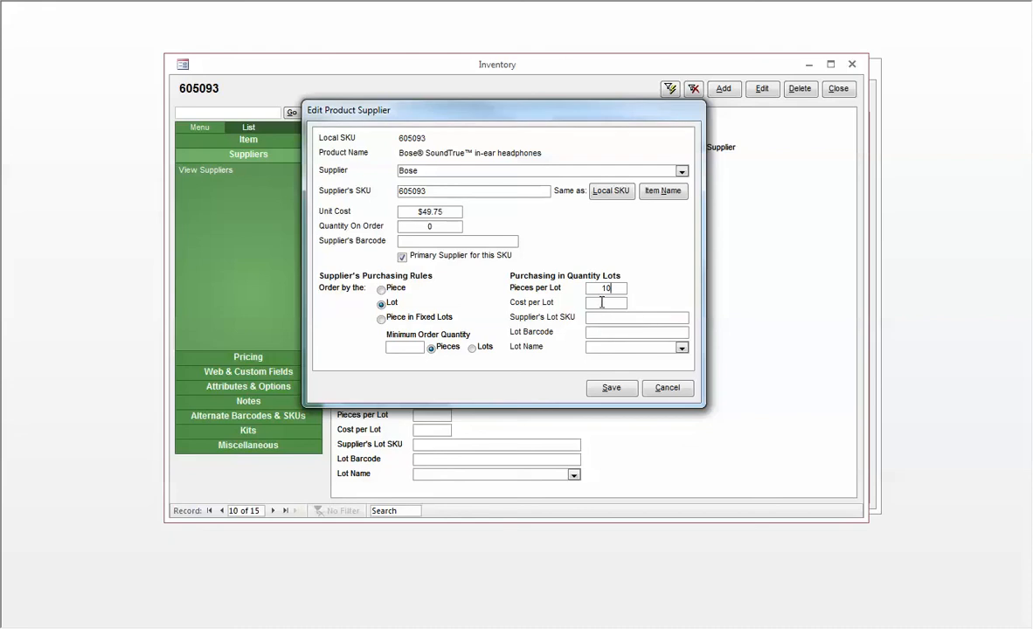
click(602, 301)
text(400)
click(612, 319)
Set the supplier's minimum order quantity to 2 lots.
click(473, 348)
click(402, 347)
text(2)
Set the lot name to Cases, leaving the supplier's lot SKU blank.
click(596, 316)
click(630, 348)
click(682, 349)
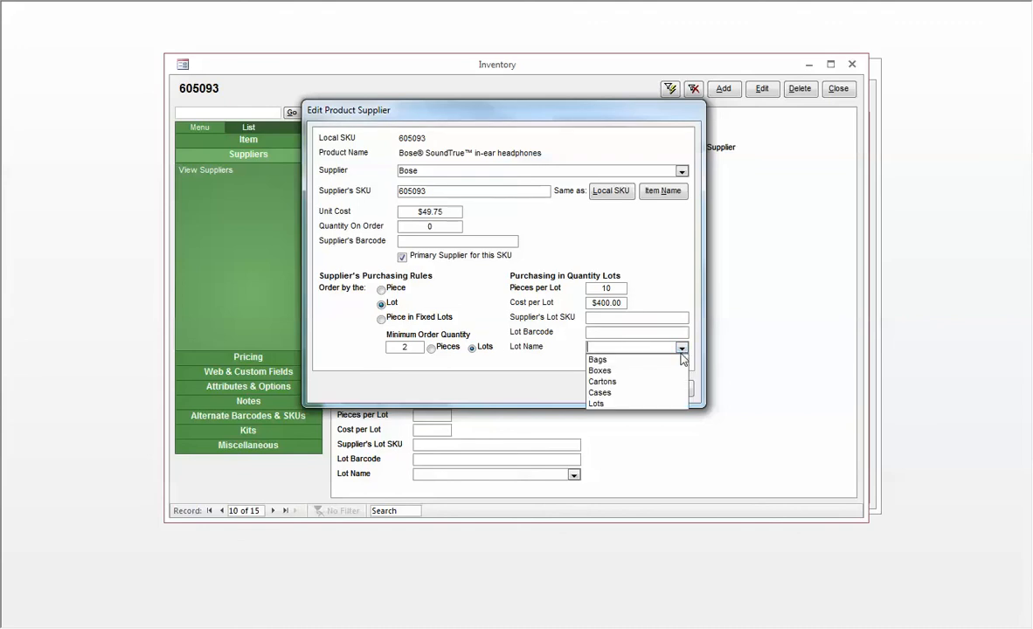
click(627, 395)
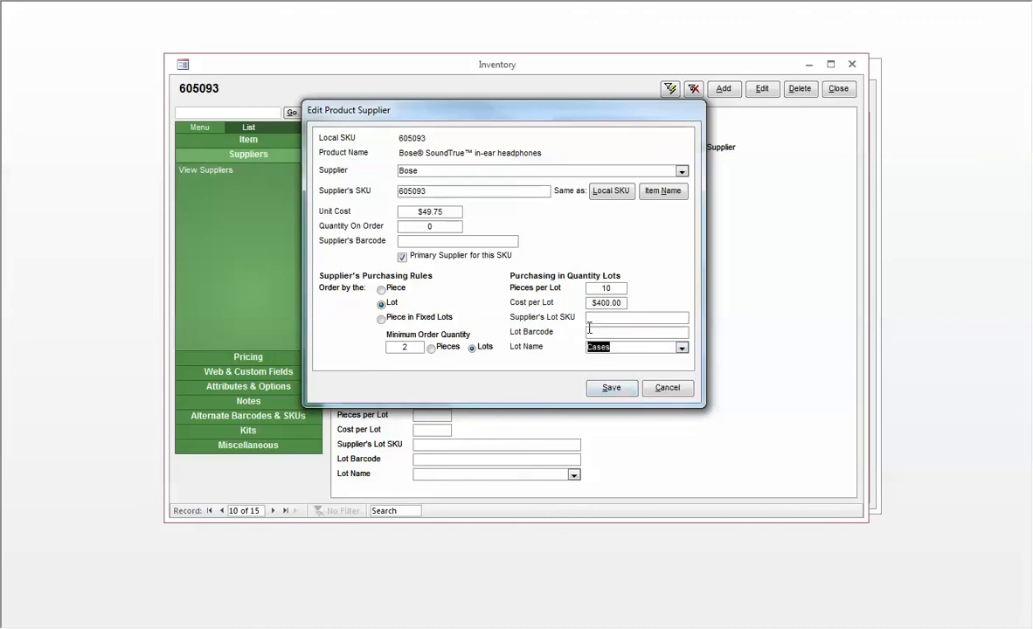
click(603, 316)
key(Tab)
Change the purchasing rule to Piece in Fixed Lots with a minimum order quantity of 20 pieces.
click(382, 321)
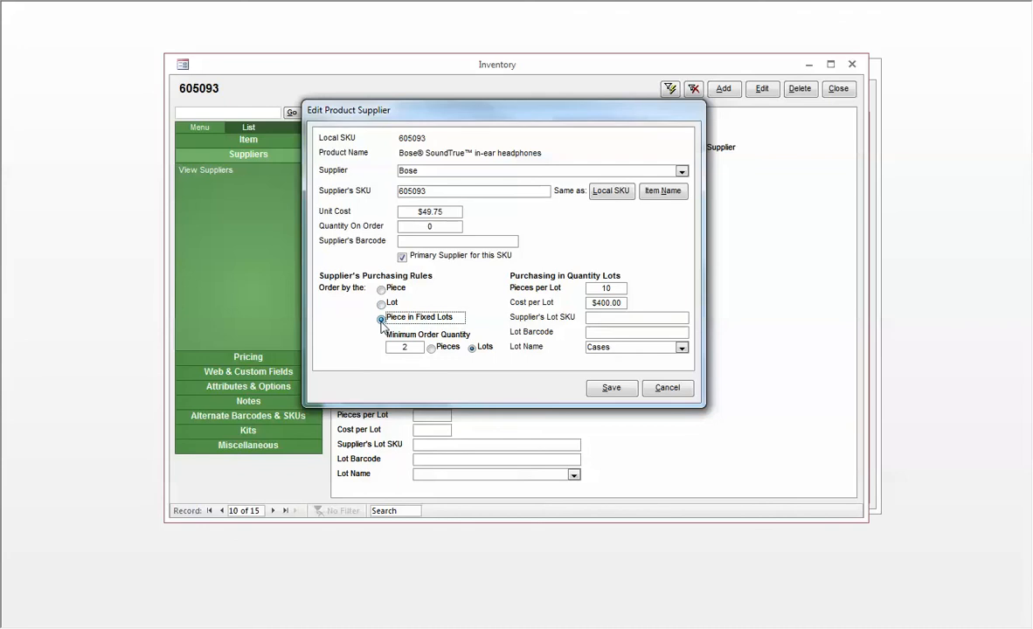
double_click(400, 348)
text(20)
key(Tab)
click(431, 349)
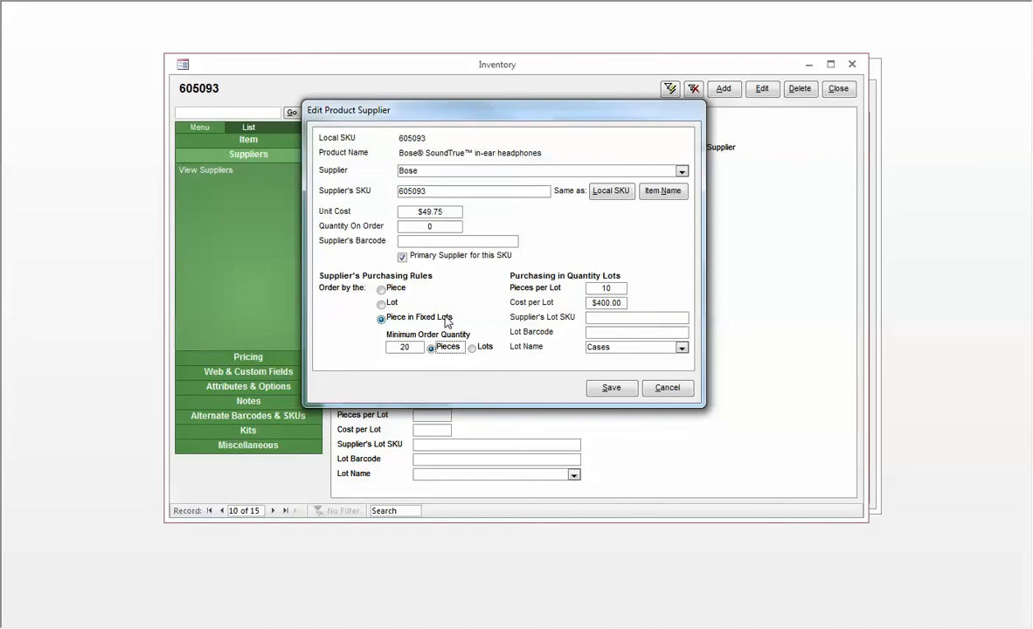
Clear the minimum order quantity and set the pieces per lot to 20.
double_click(395, 347)
key(Delete)
key(Tab)
key(Tab)
text(20)
drag(615, 289, 564, 291)
key(Tab)
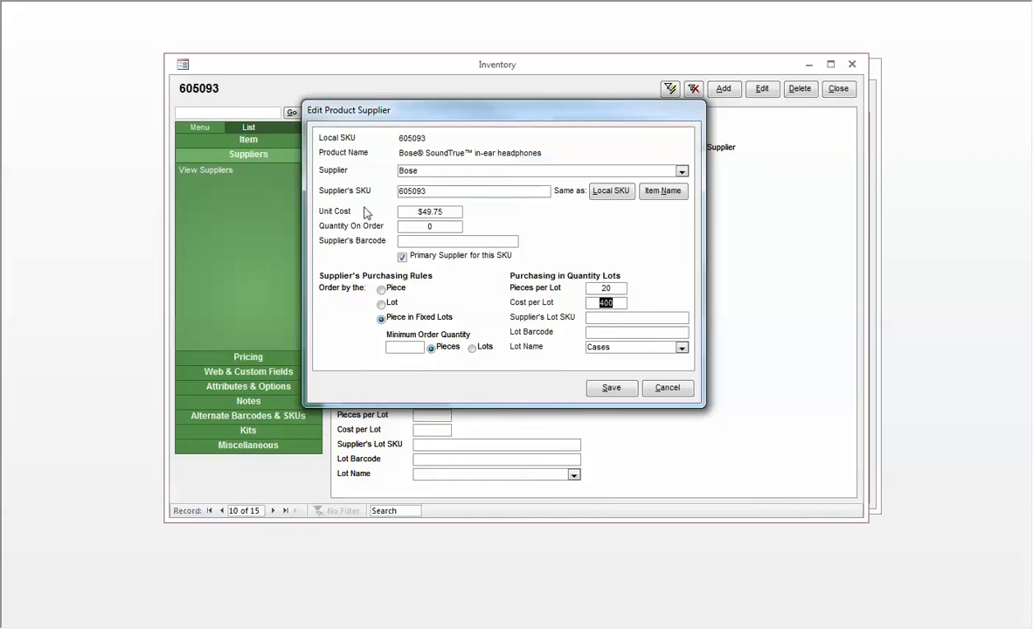
Clear the cost per lot, then save the supplier details and close the inventory record.
click(431, 212)
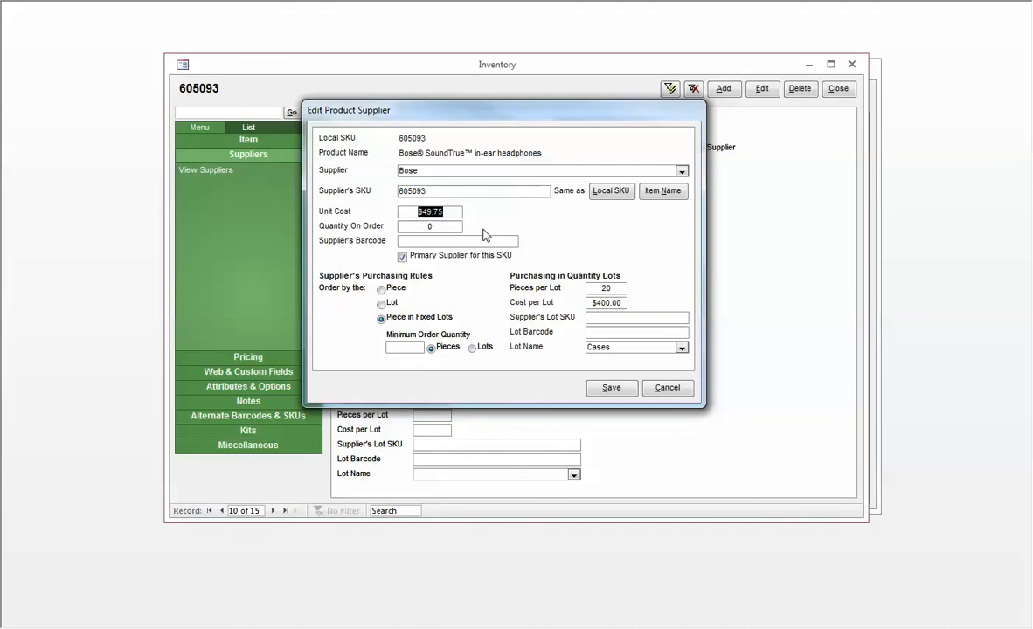
click(591, 306)
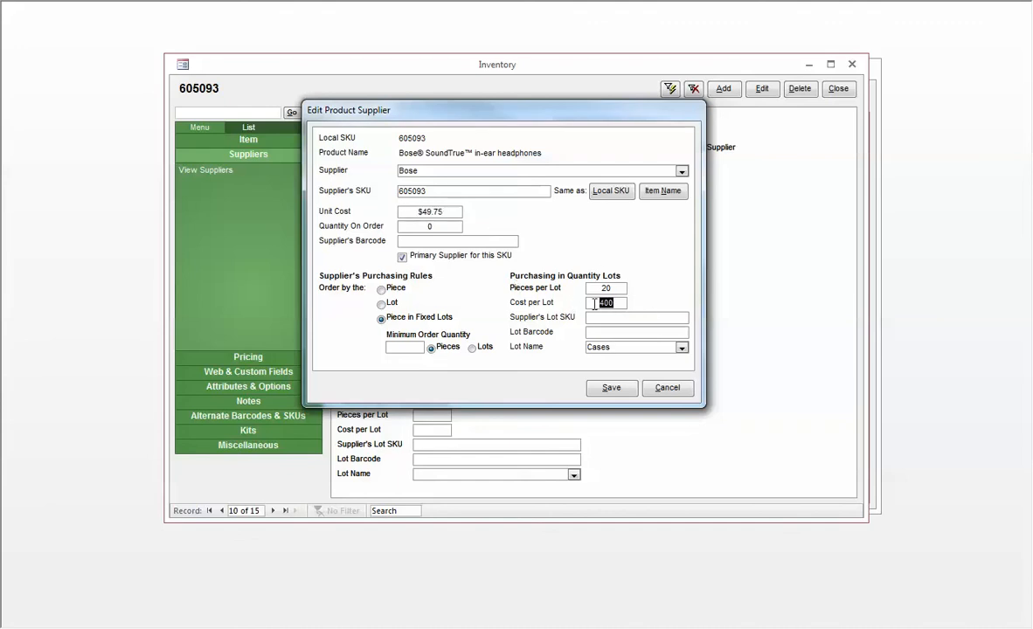
key(Delete)
key(Tab)
click(620, 320)
key(shift+Tab)
key(shift+Tab)
key(shift+Tab)
click(611, 388)
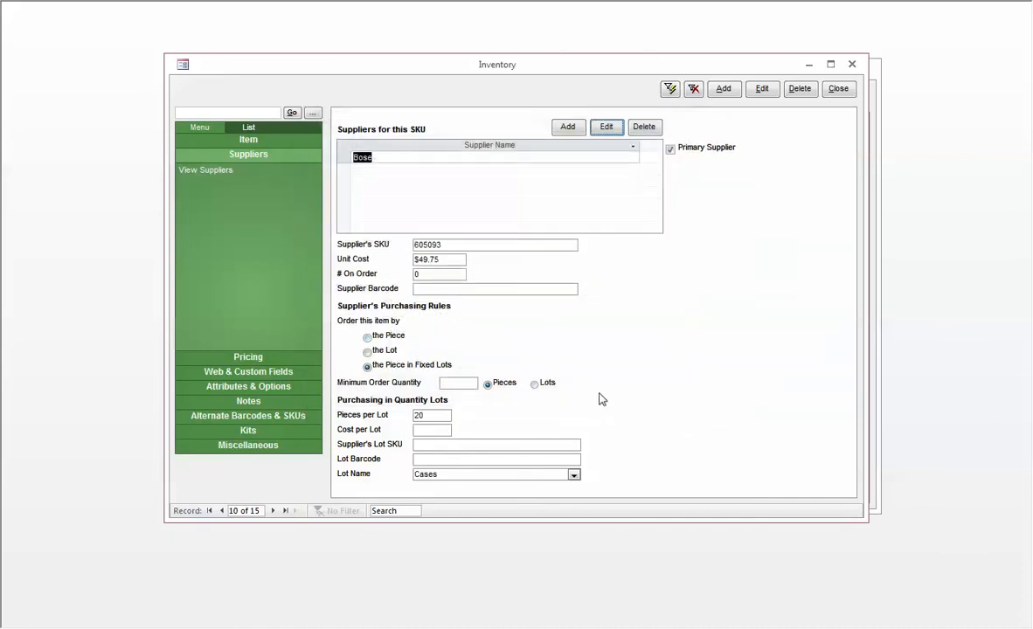
click(839, 90)
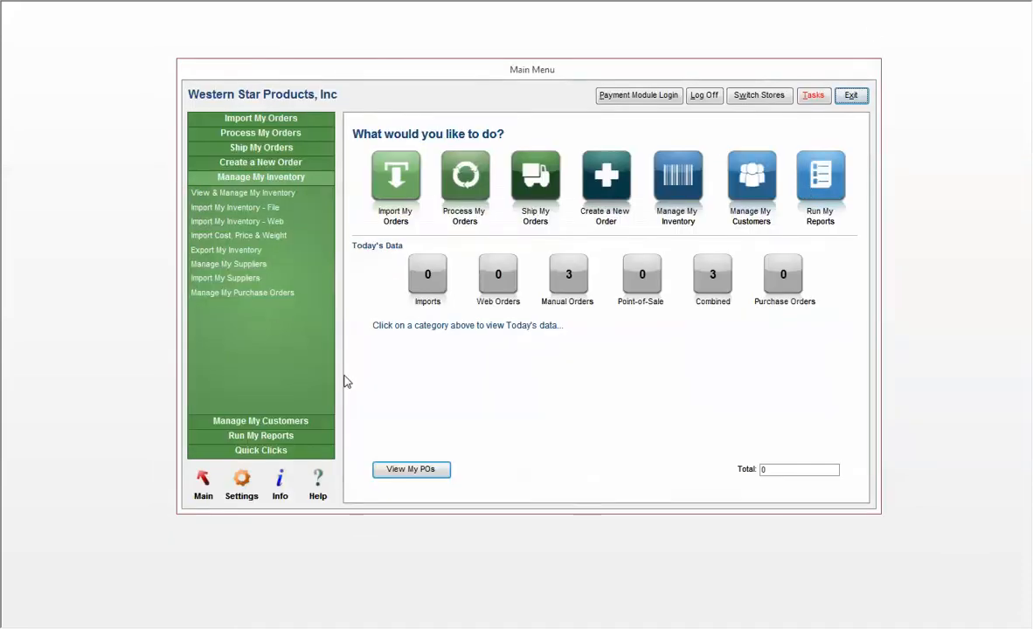
Start a new purchase order from the main menu's purchase order management and choose to create it manually by item.
click(274, 295)
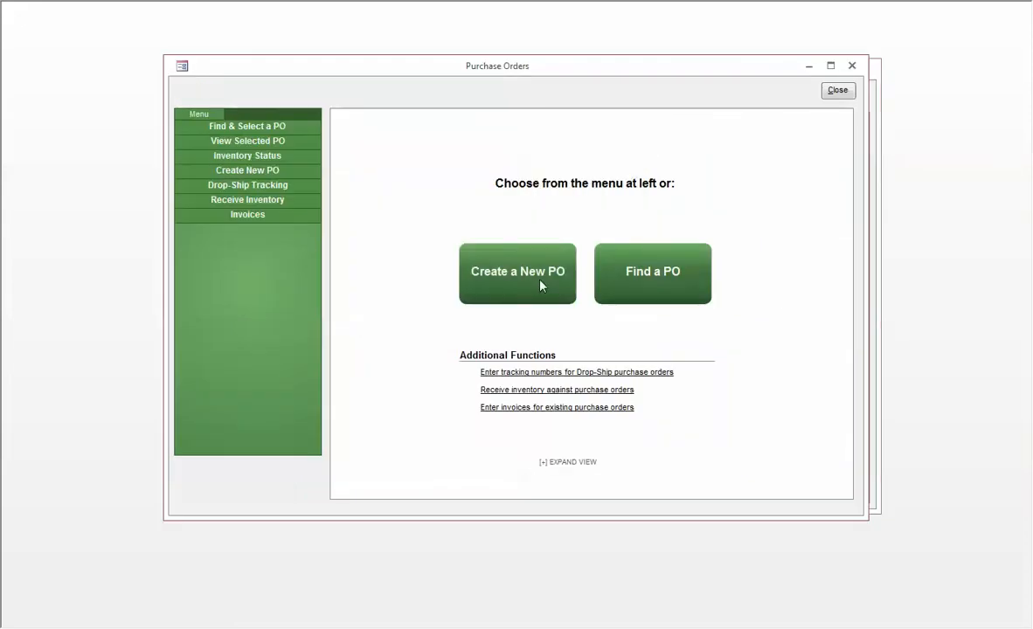
click(541, 285)
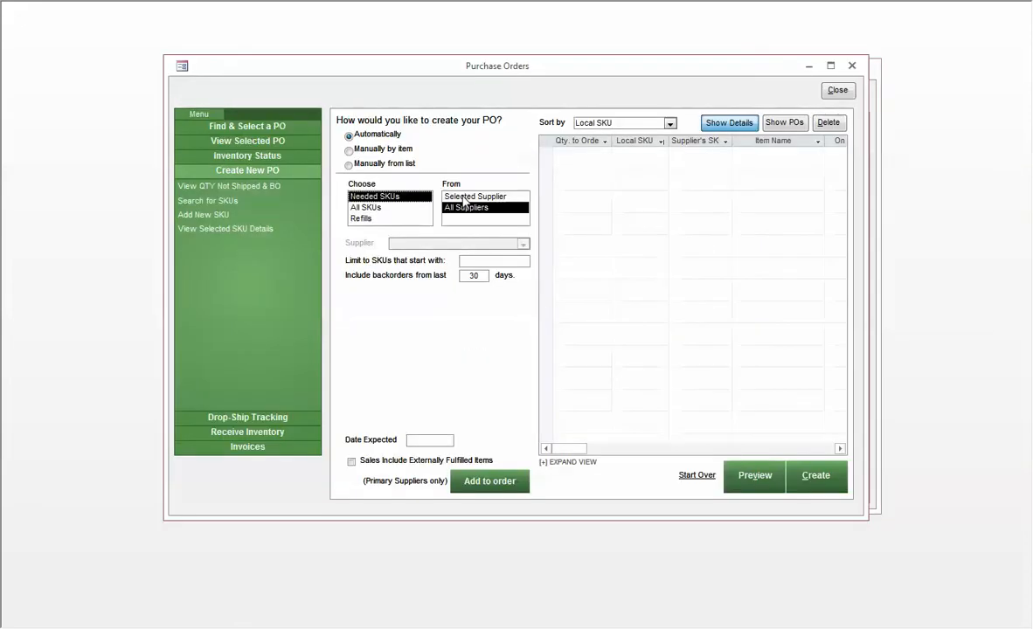
click(350, 149)
Add local SKU 605093 to the order with the lot quantity suggested by the supplier's purchasing rules.
click(422, 188)
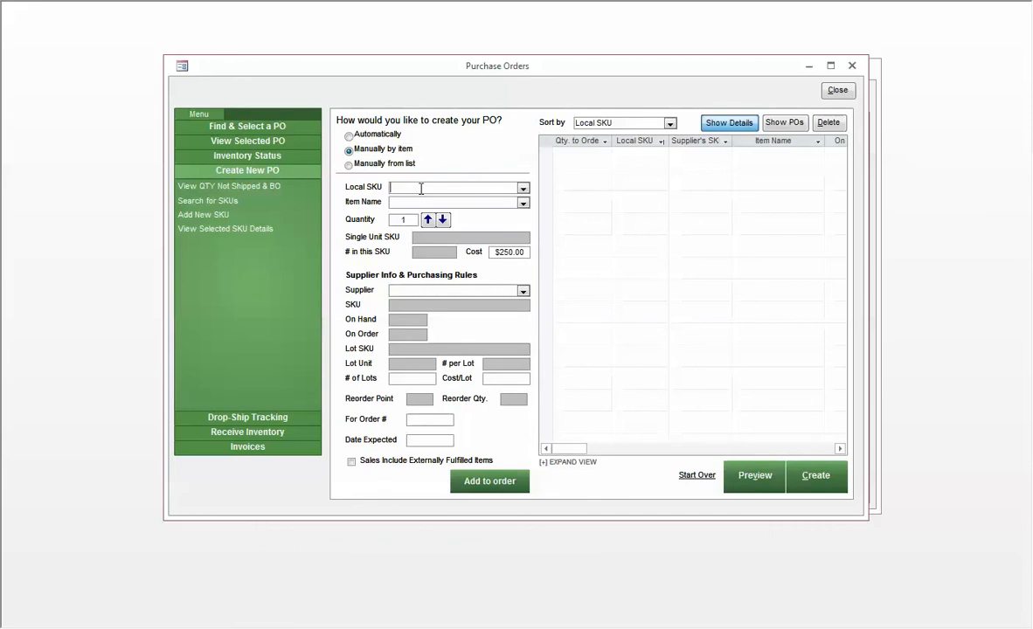
text(605093)
key(Tab)
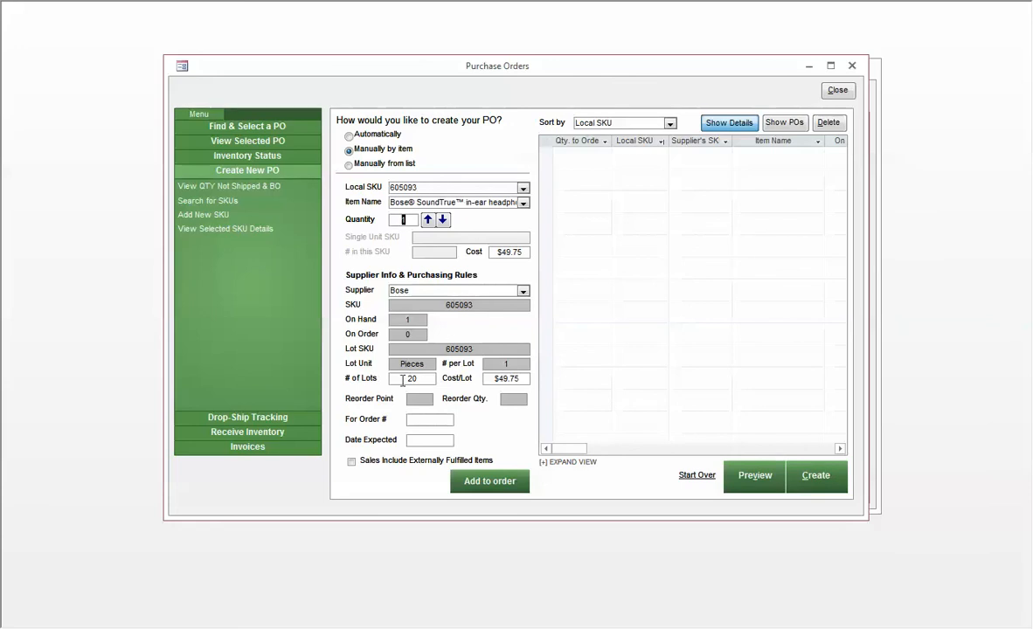
double_click(502, 363)
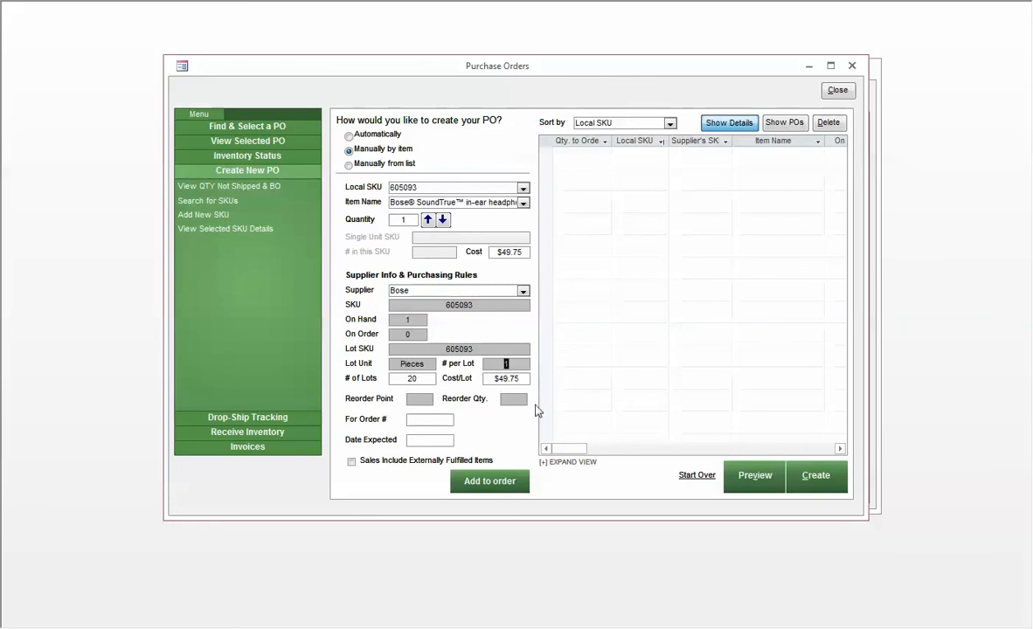
double_click(419, 380)
click(488, 481)
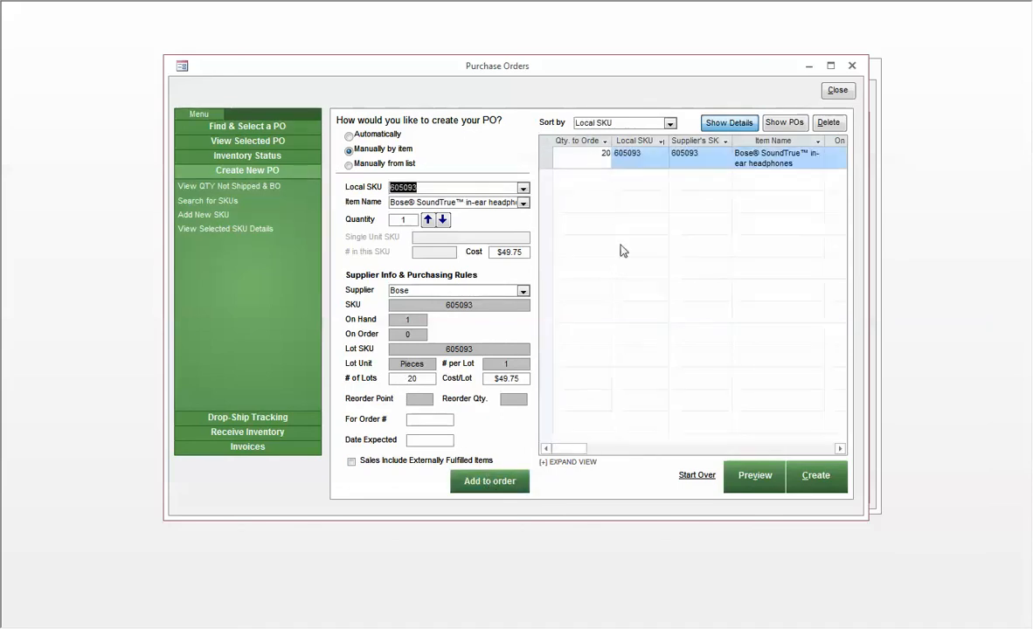
Set the quantity to order for SKU 605093 in the order list to 40.
drag(597, 158, 637, 160)
text(40)
key(Tab)
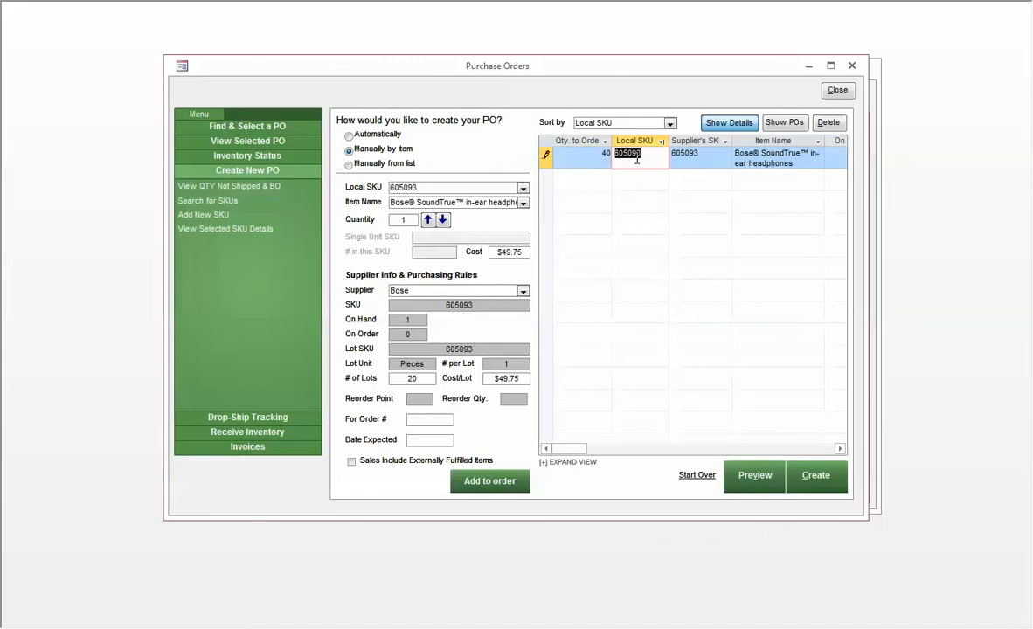
key(shift+Tab)
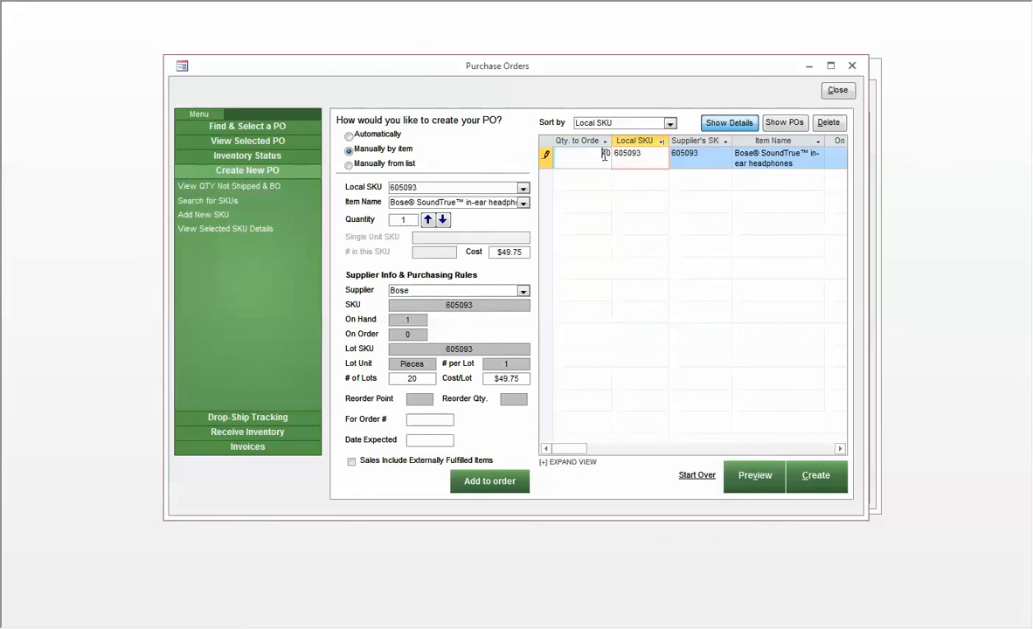
key(Tab)
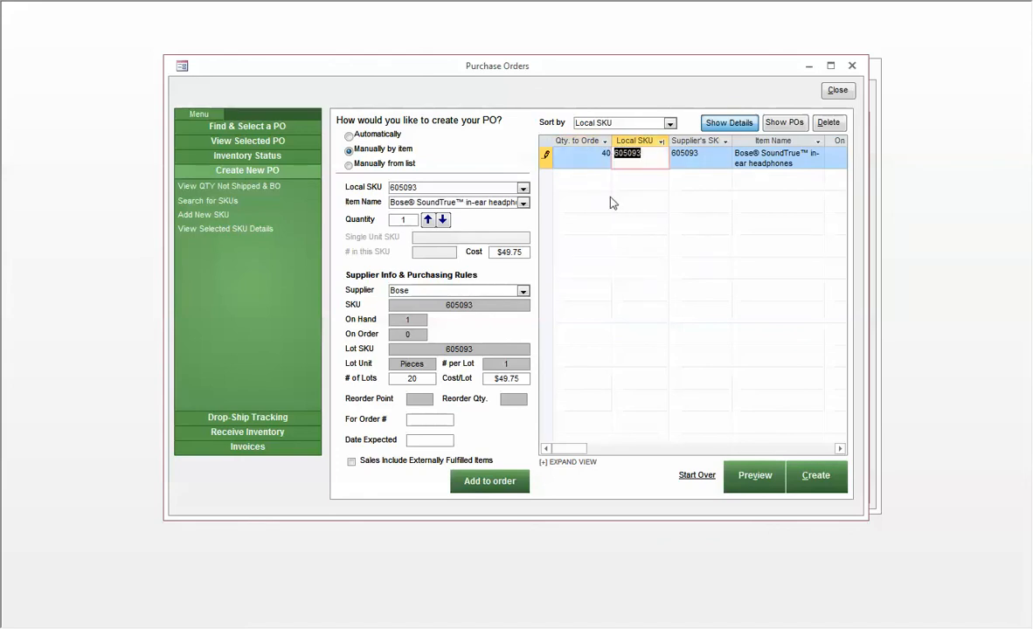
click(700, 163)
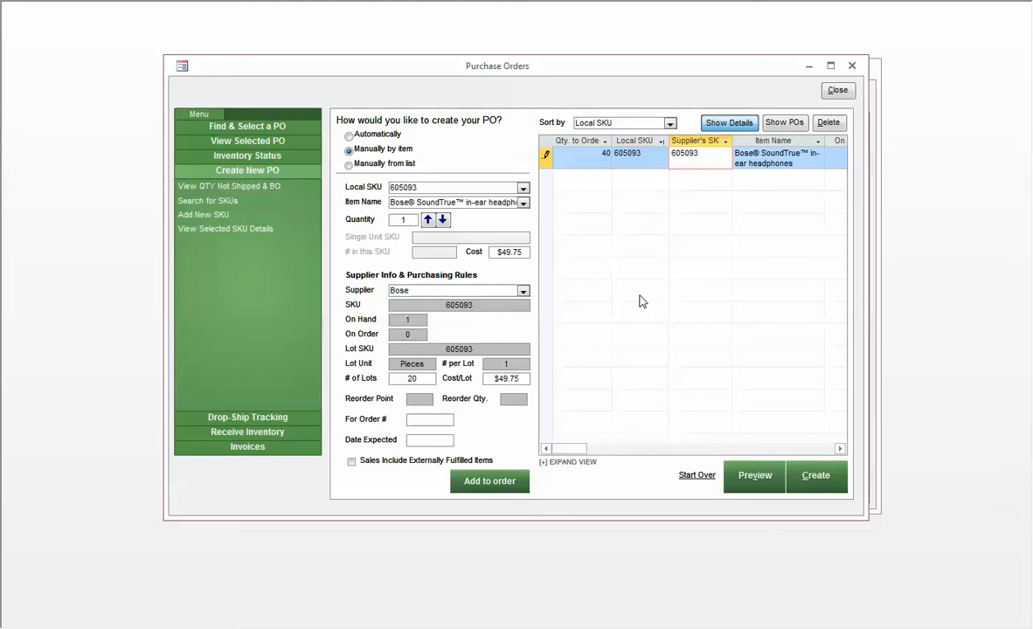
Switch the new purchase order to automatic creation, choosing Refills from the selected supplier Bose.
click(351, 137)
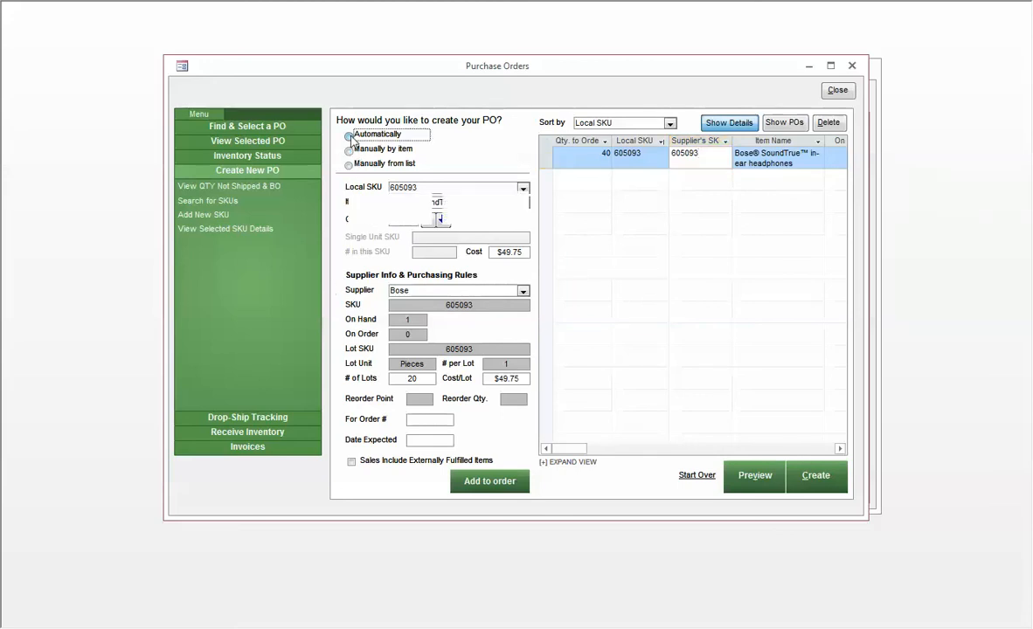
click(360, 219)
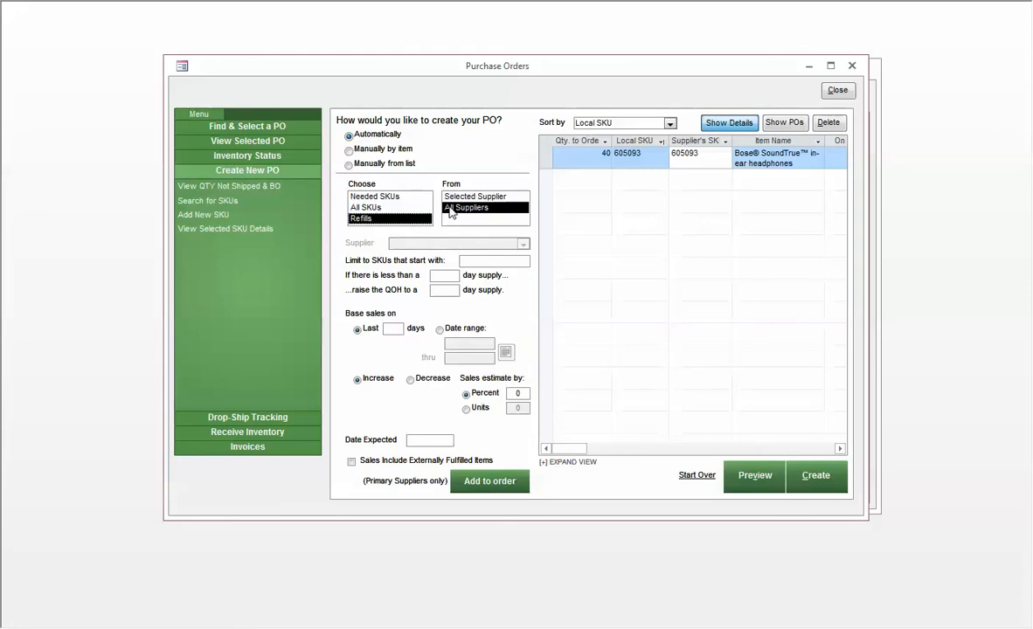
click(472, 196)
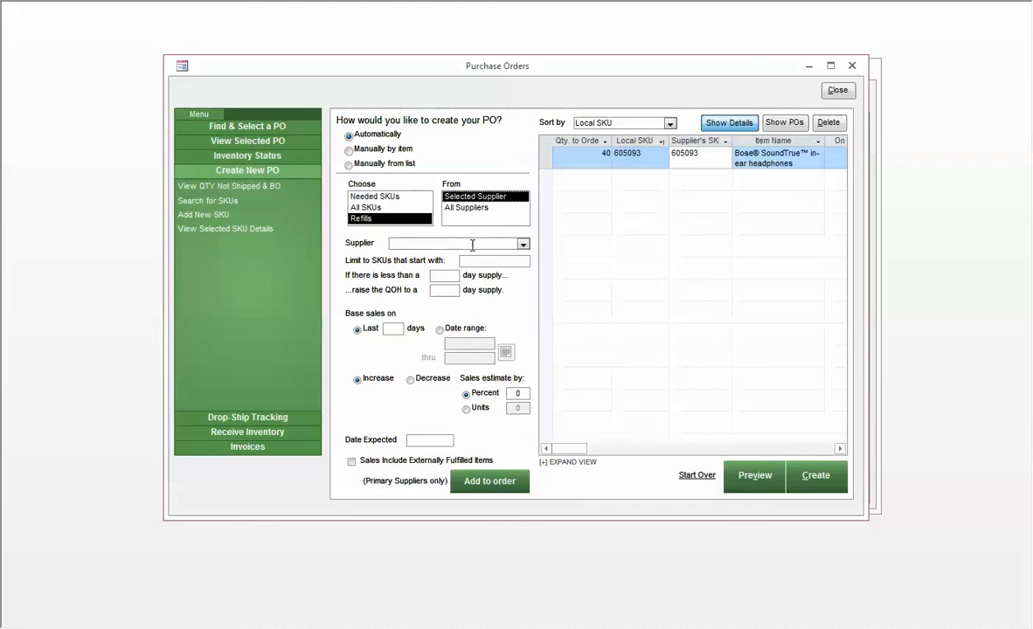
click(473, 244)
text(Bose)
key(Tab)
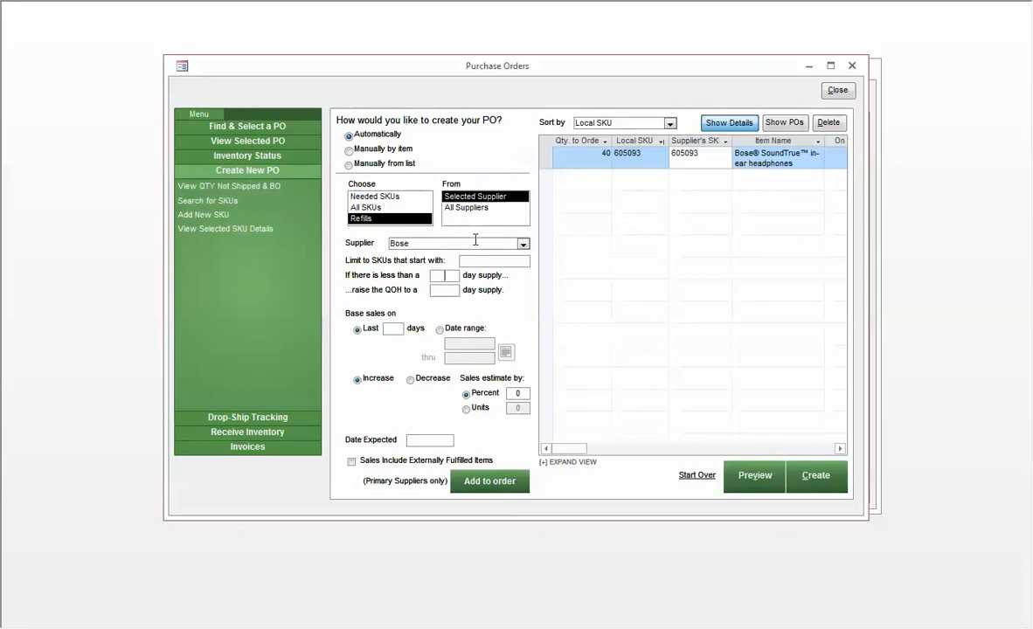
Add Bose refills to the order using a 30-day supply threshold, a 30-day target supply and the last 30 days of sales.
text(30)
key(Tab)
text(30)
key(Tab)
text(30)
click(505, 482)
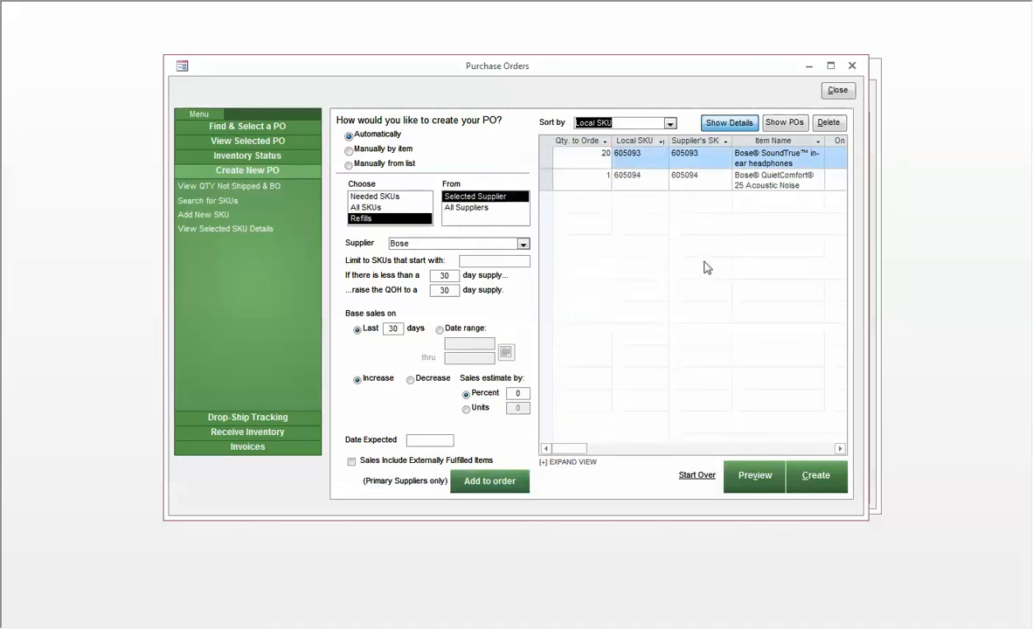
Regenerate the Bose refills with a 90-day supply threshold, a 90-day target supply and sales based on the last 365 days.
click(601, 178)
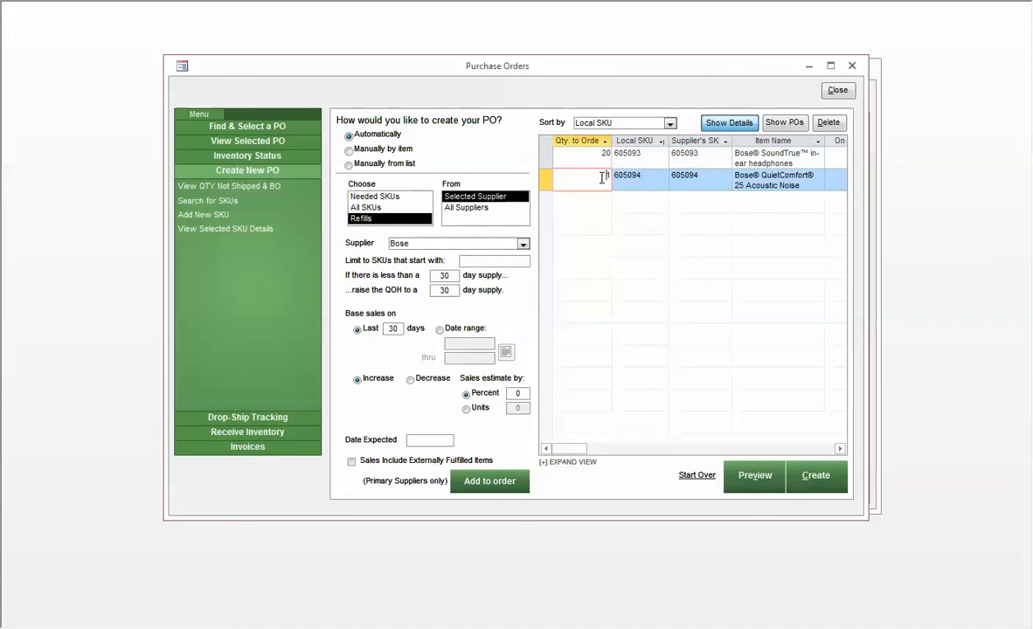
double_click(461, 274)
text(90)
key(Tab)
text(90)
key(Tab)
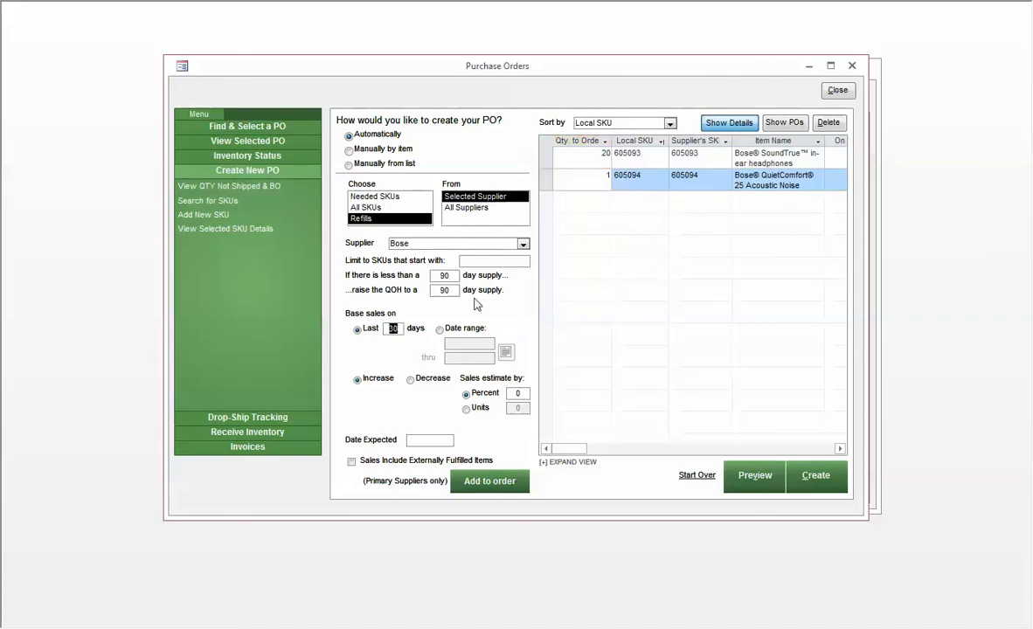
text(365)
key(Tab)
click(491, 481)
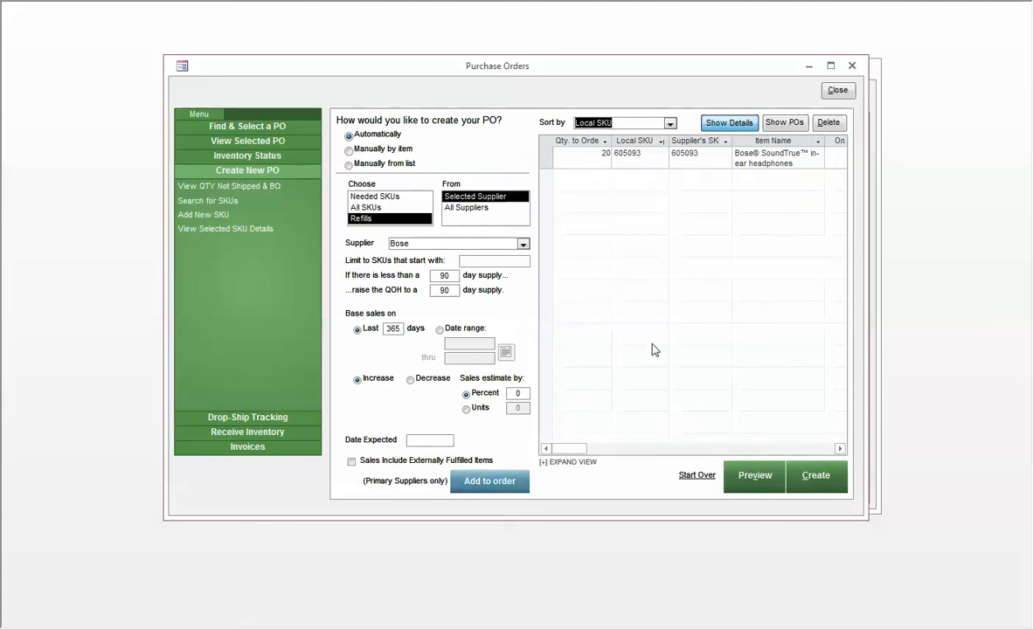
click(452, 292)
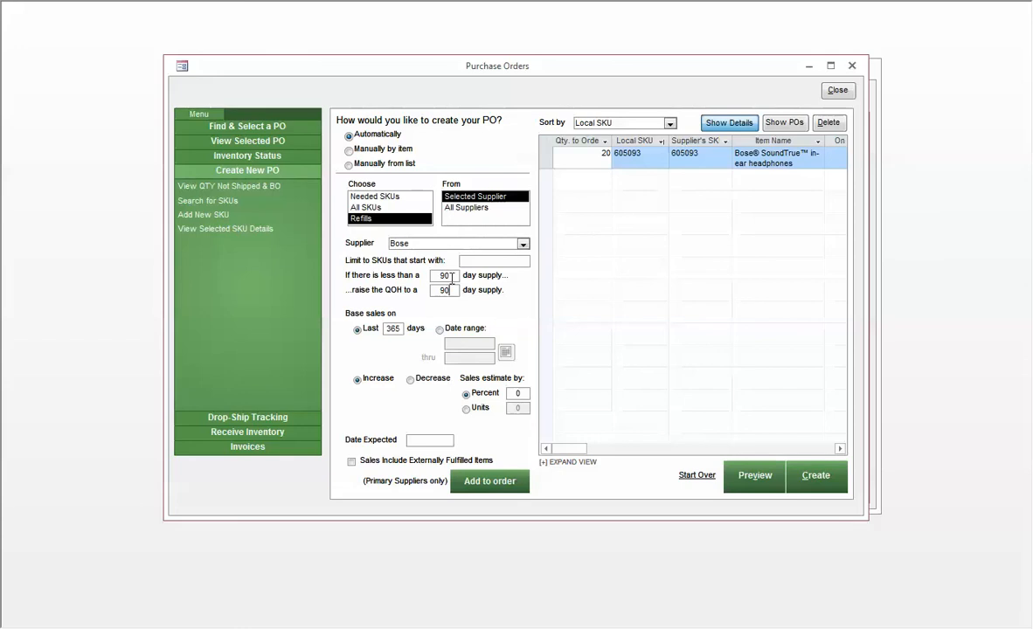
click(453, 276)
click(600, 154)
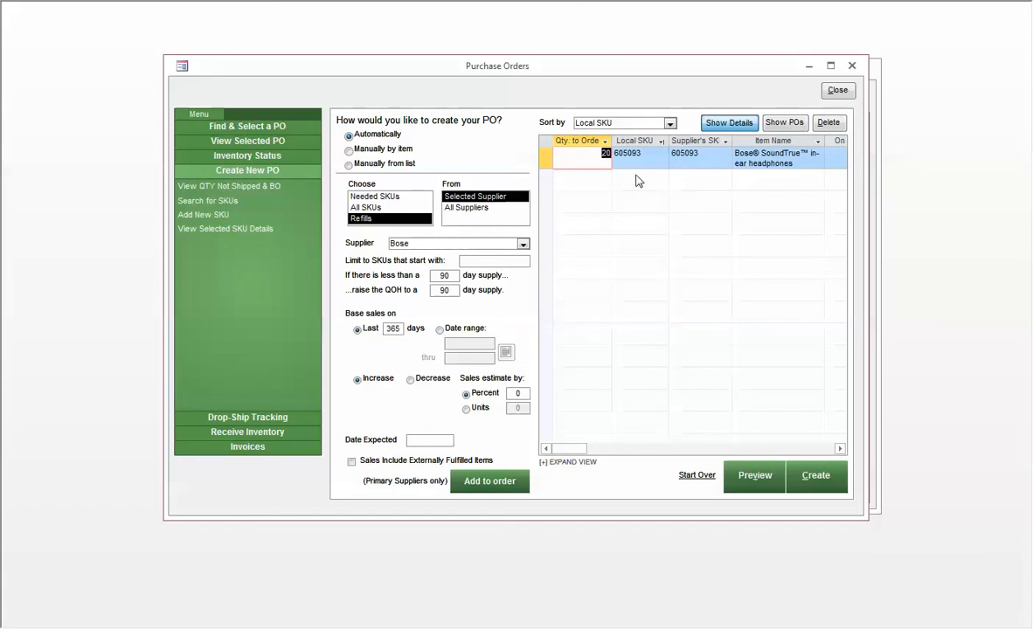
click(587, 155)
click(805, 166)
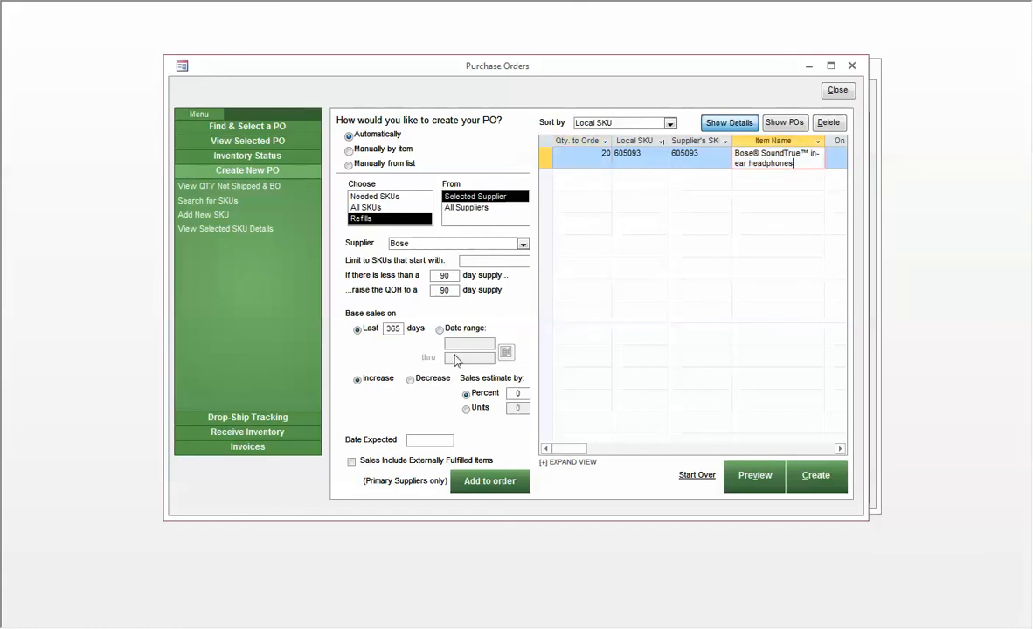
Add refills from all suppliers to the order, and regenerate them with a 60-day threshold, target supply and sales period.
click(463, 208)
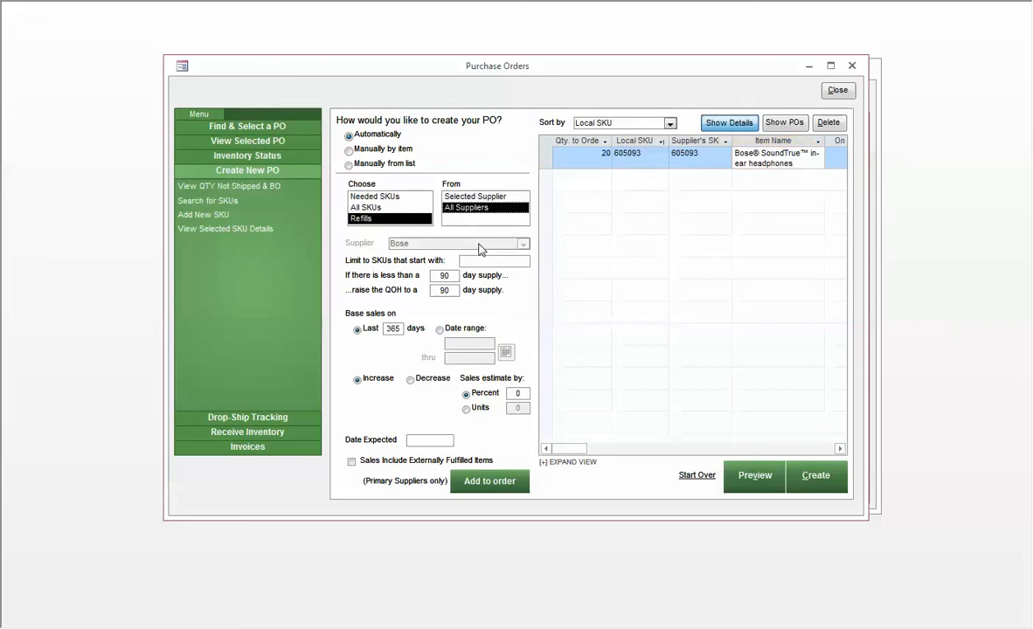
click(494, 482)
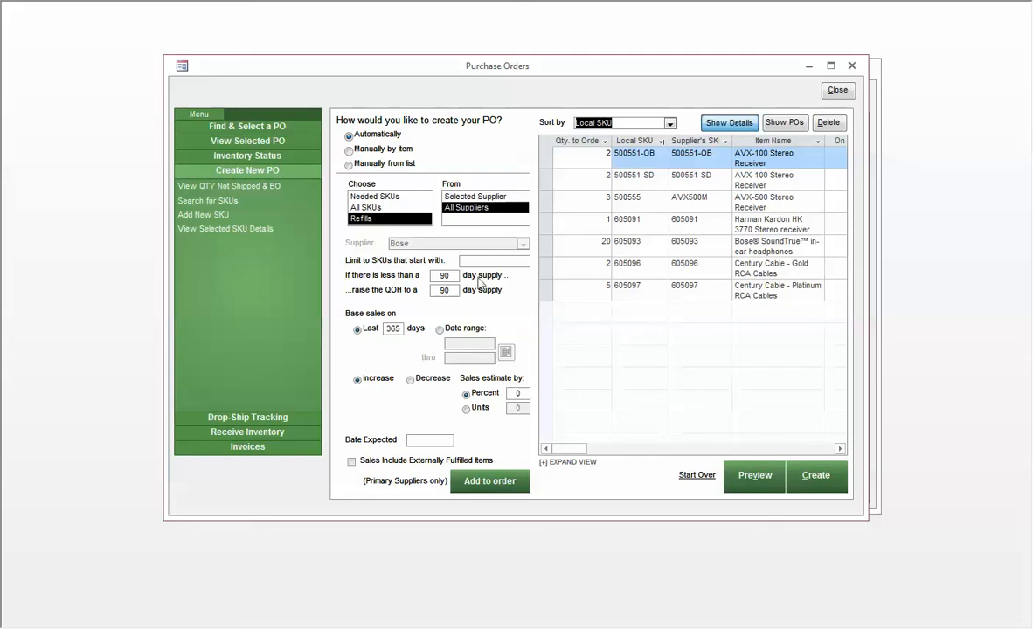
click(449, 276)
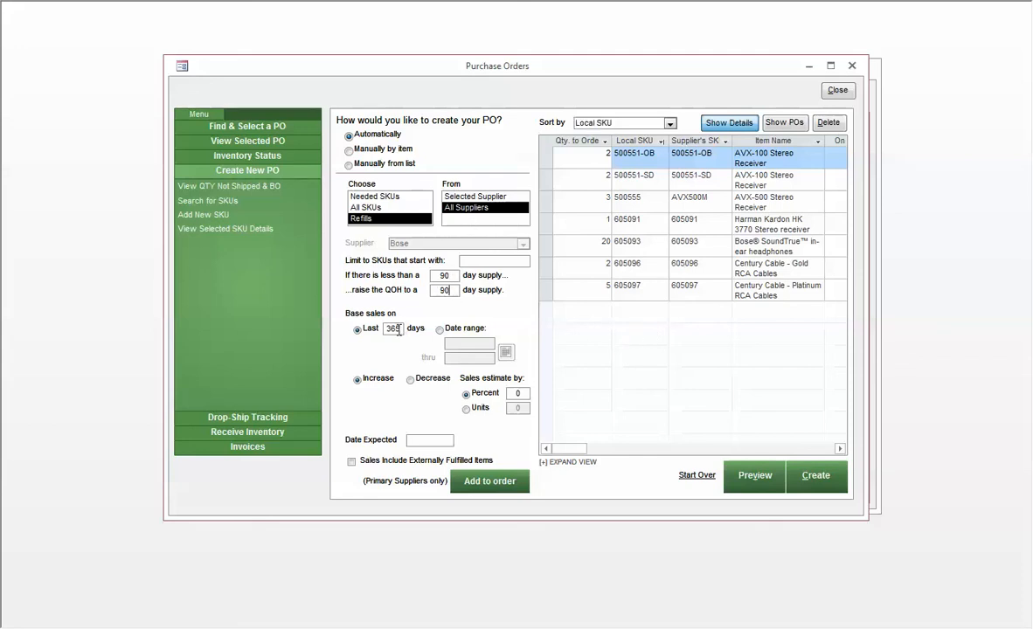
drag(454, 277, 420, 274)
text(60)
key(Tab)
text(60)
key(Tab)
text(60)
click(488, 480)
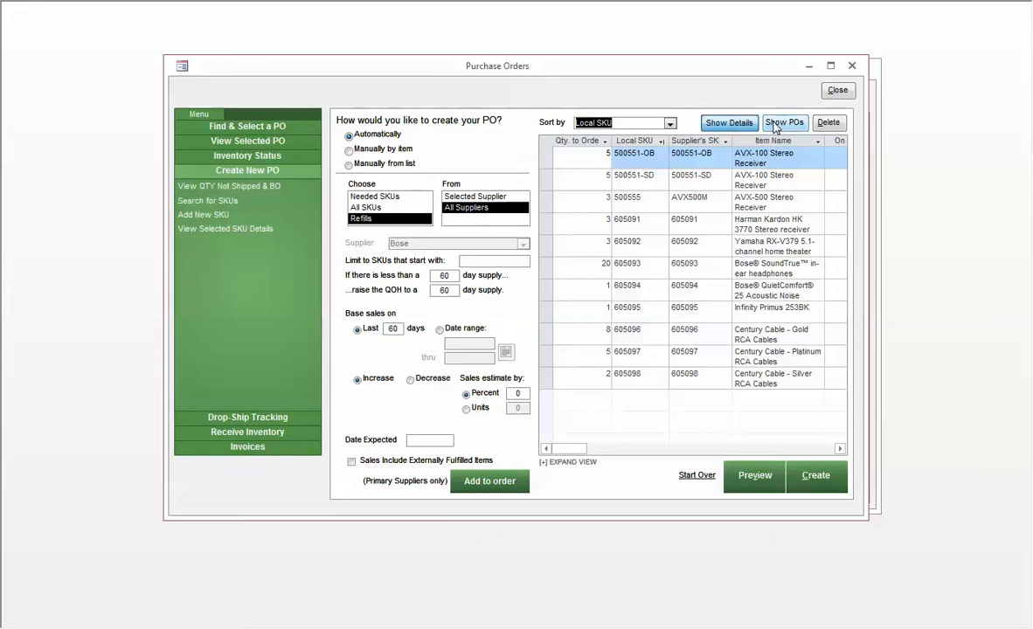
Expand the order list to its full view and examine the backorders for each SKU.
click(564, 464)
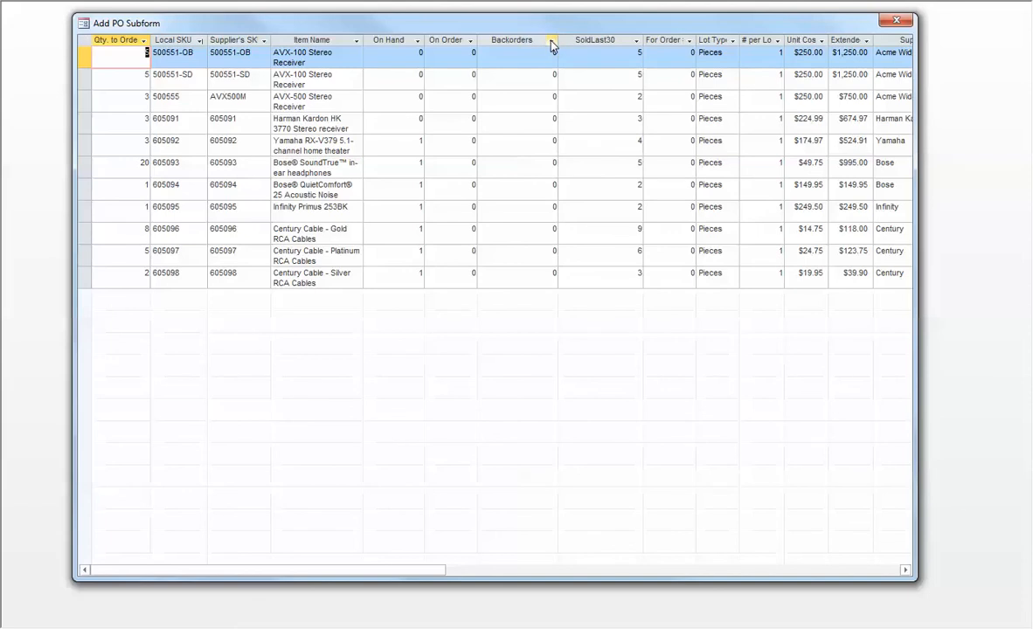
click(545, 82)
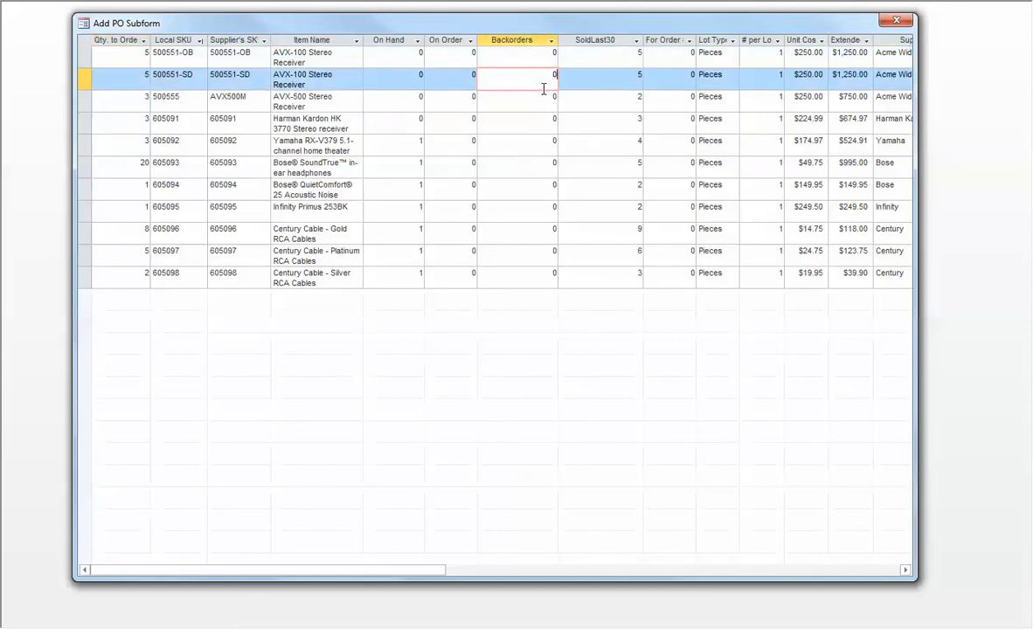
click(501, 115)
click(544, 161)
click(535, 247)
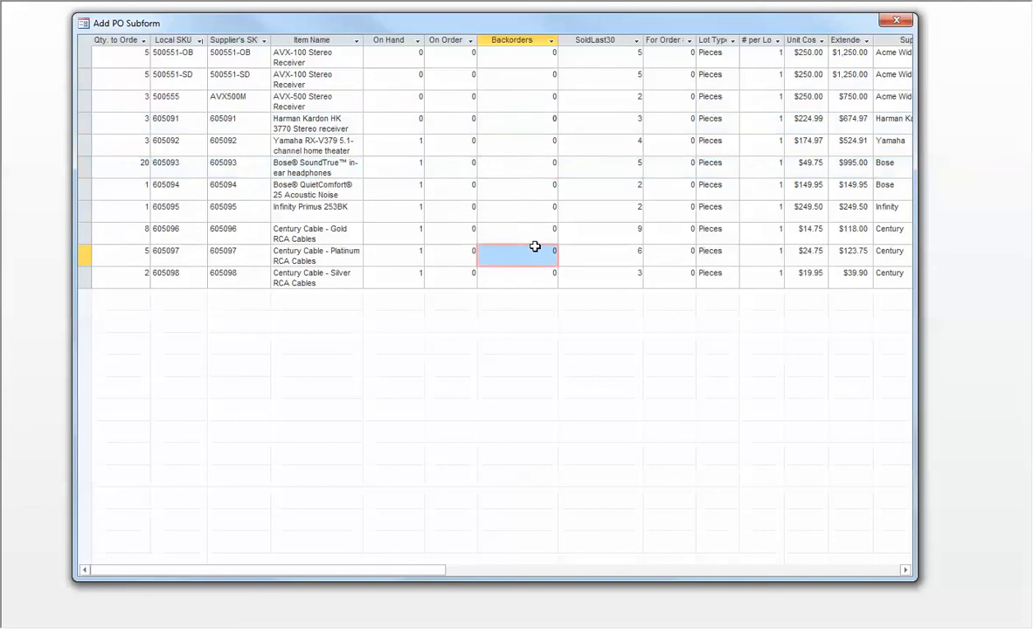
click(530, 115)
click(536, 169)
click(537, 211)
click(522, 118)
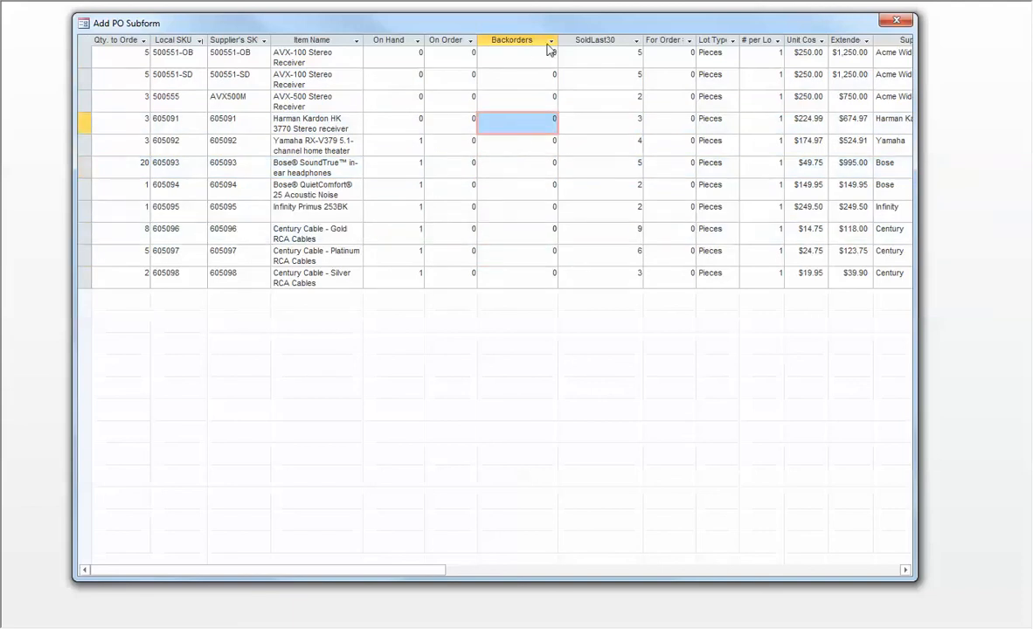
Sort the expanded order list by backorders, check the entries and close the expanded view.
click(551, 40)
click(569, 55)
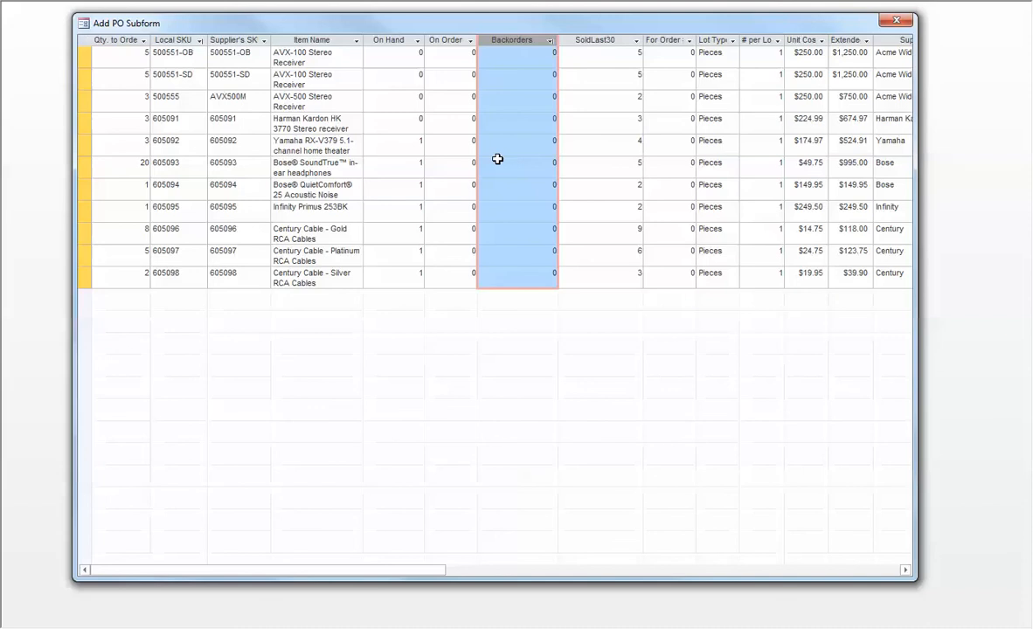
click(525, 79)
click(540, 105)
click(538, 123)
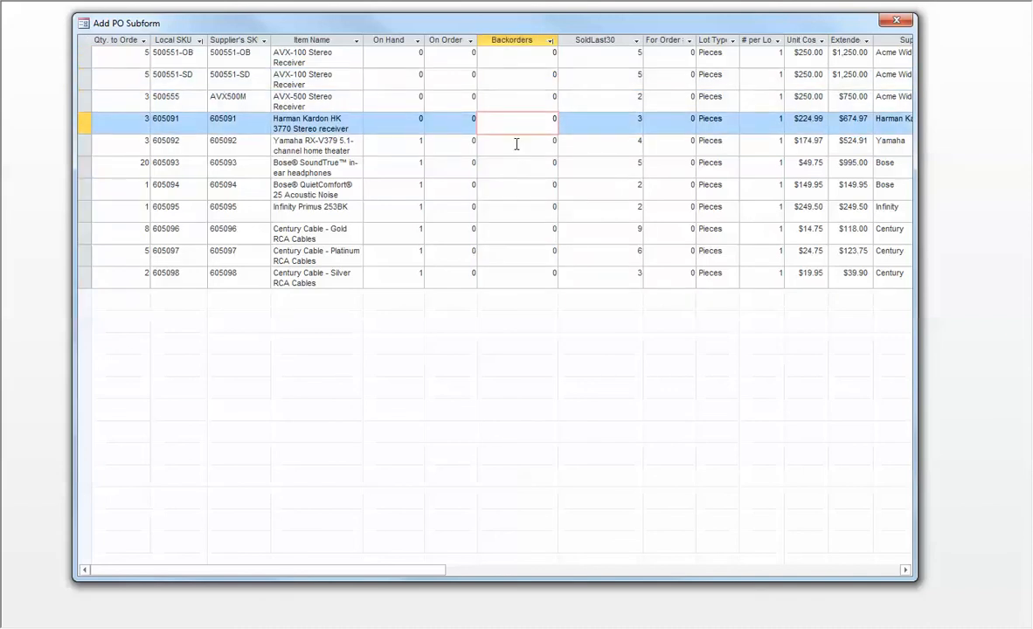
click(899, 23)
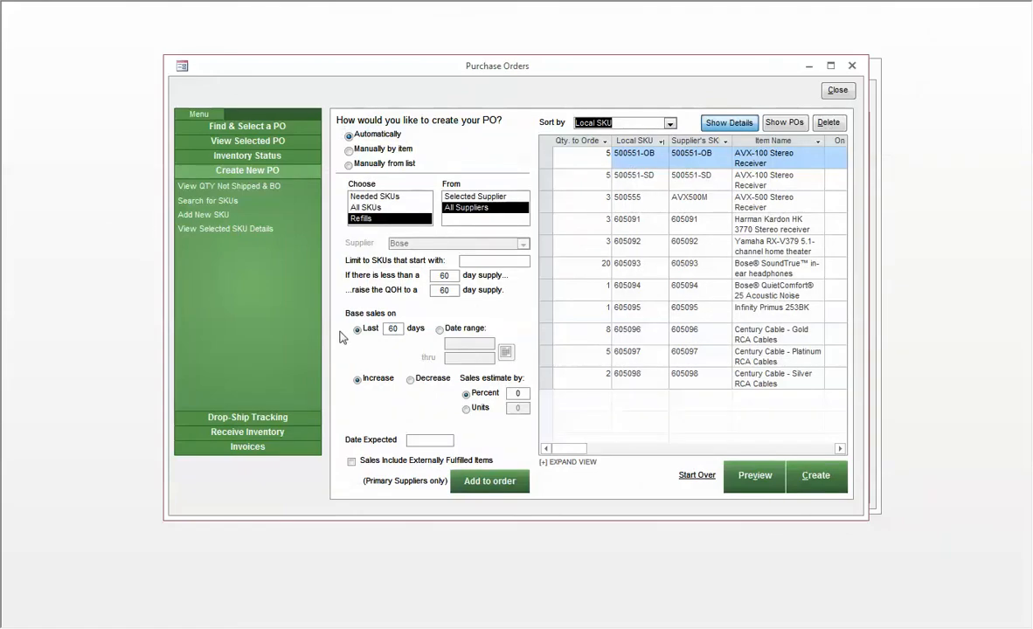